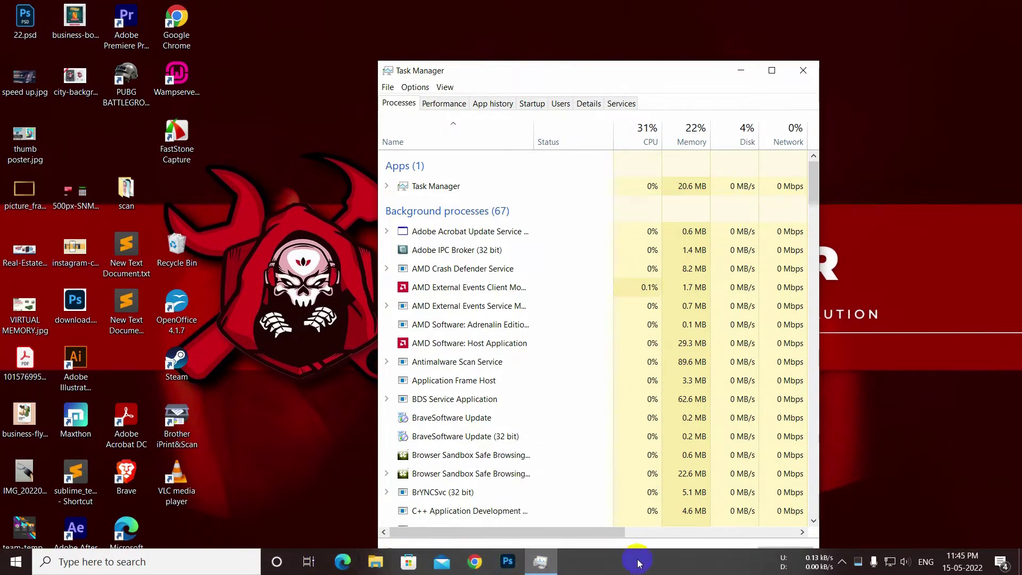
Check the hidden notification-area icons for programs running in the background.
{"action": "left_click", "coordinate": [844, 563]}
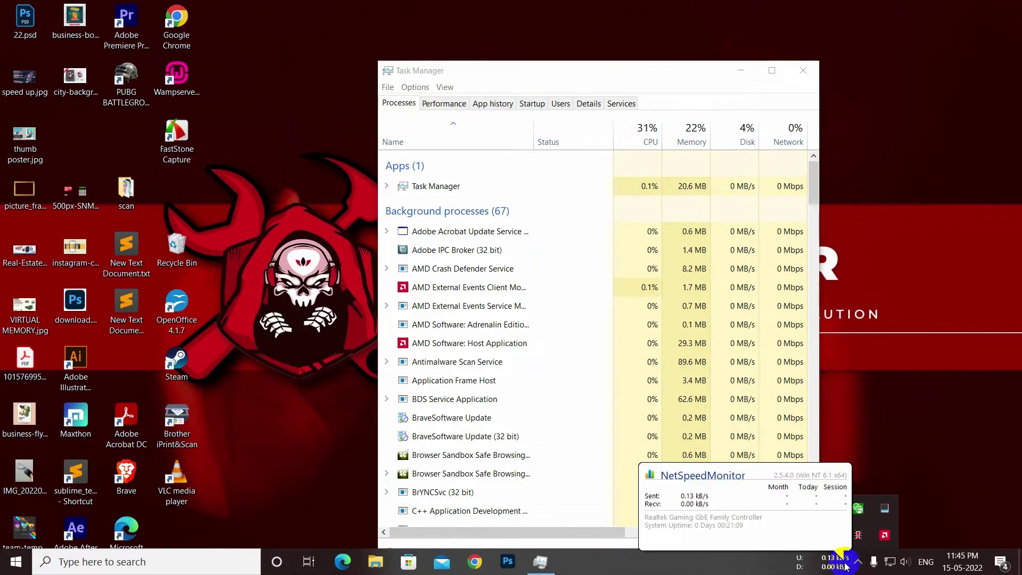
{"action": "left_click", "coordinate": [845, 566]}
{"action": "left_click", "coordinate": [845, 566]}
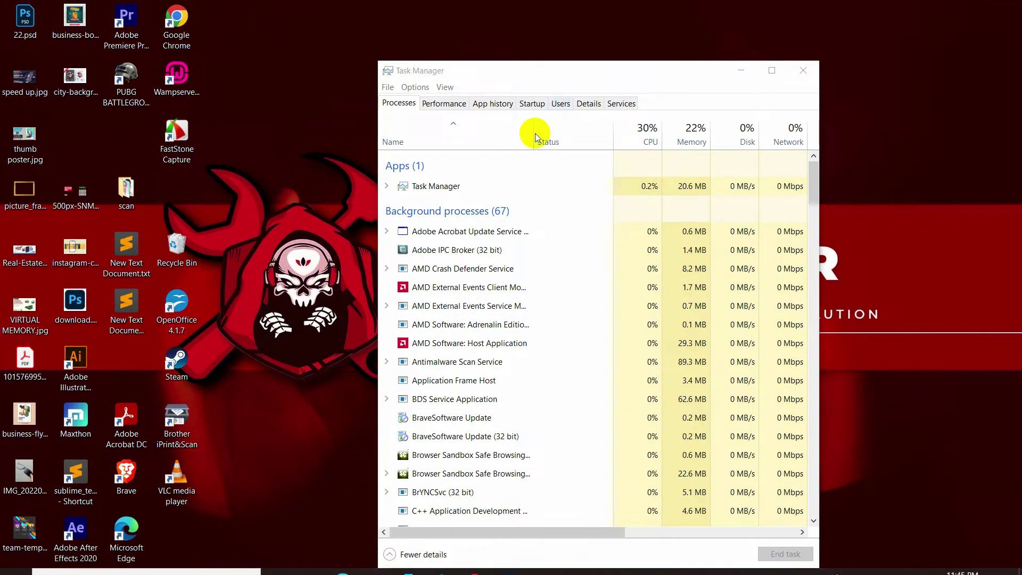
Maximize Task Manager and examine the CPU performance details and the hidden notification-area icons.
{"action": "left_click", "coordinate": [773, 70]}
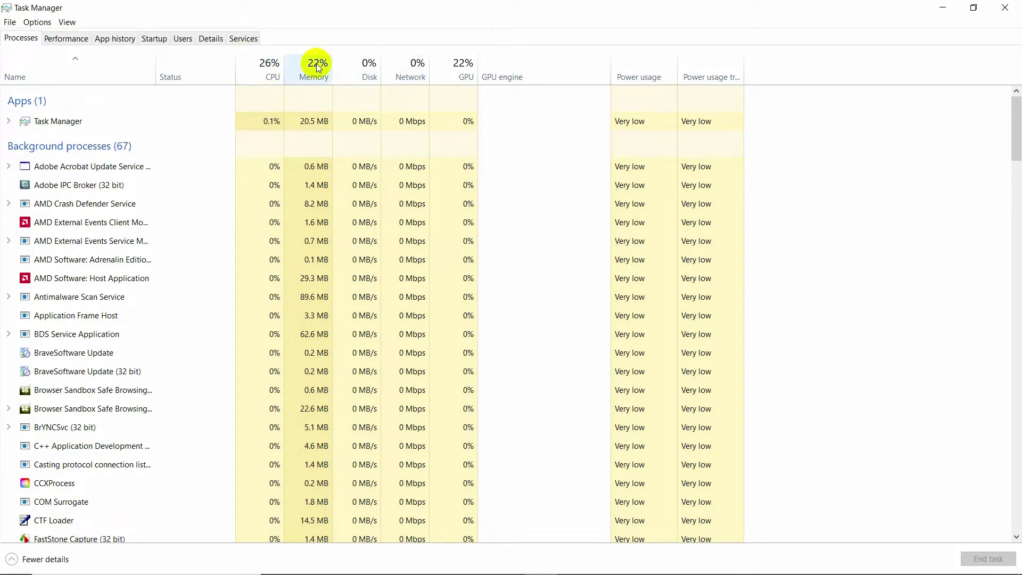
{"action": "left_click", "coordinate": [66, 41]}
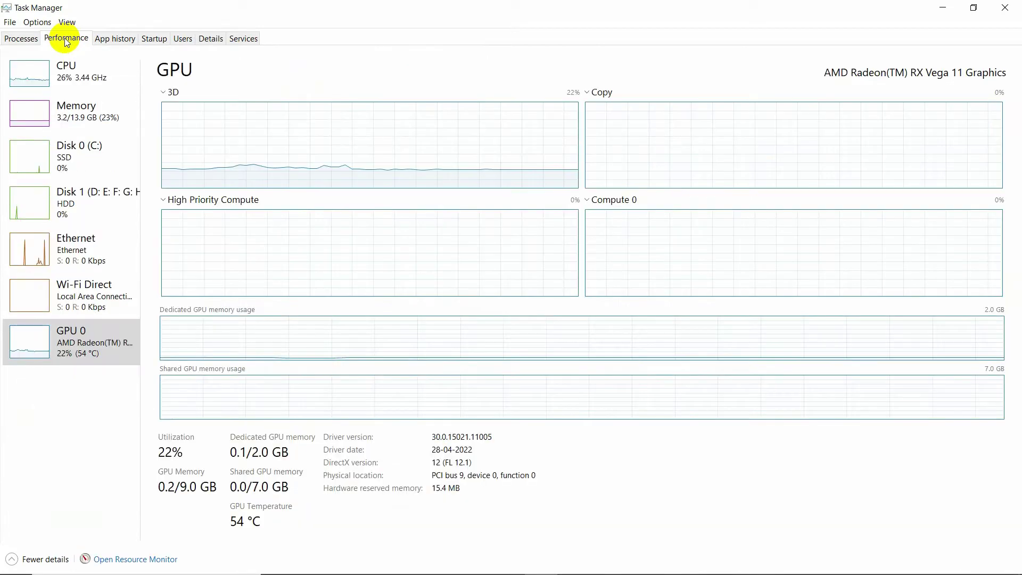
{"action": "left_click", "coordinate": [56, 80]}
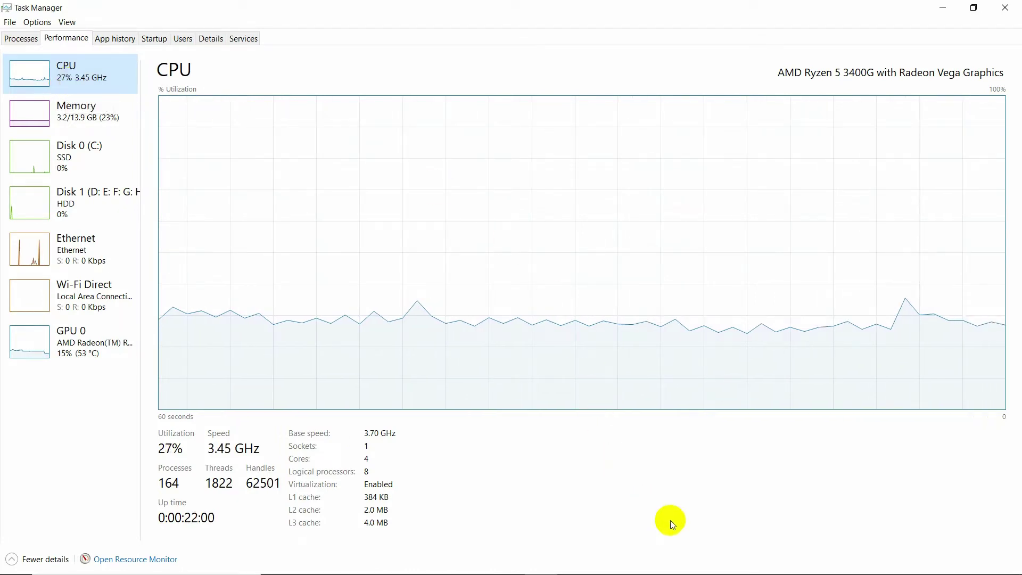
{"action": "left_click", "coordinate": [859, 563]}
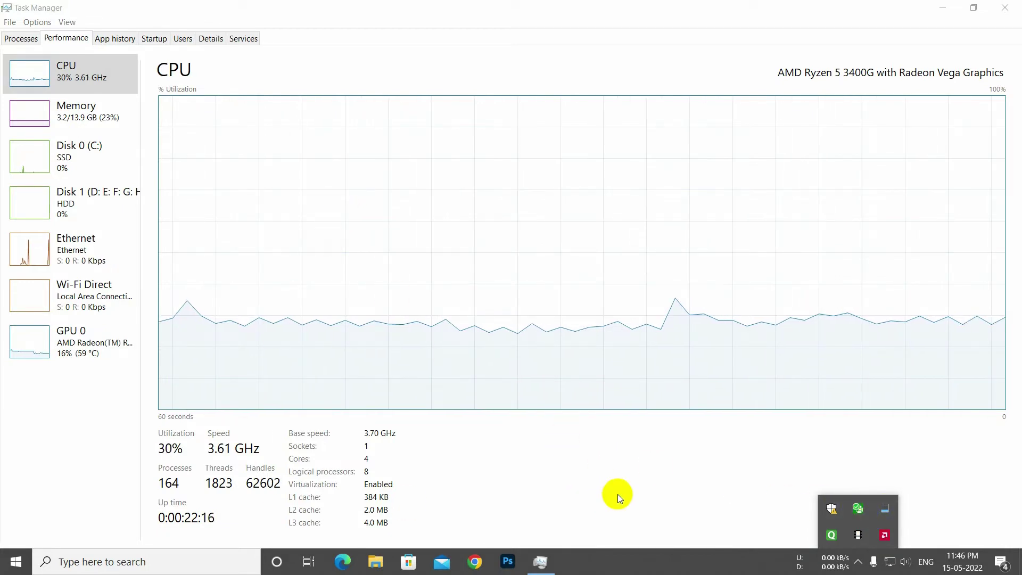
{"action": "left_click", "coordinate": [618, 495]}
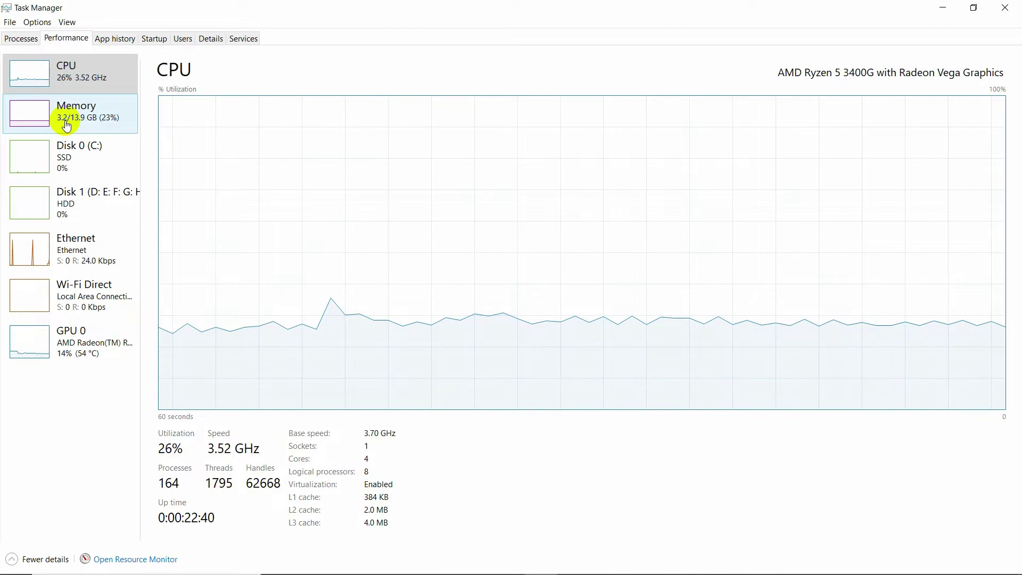
Review the startup programs sorted by status, and close Task Manager.
{"action": "left_click", "coordinate": [153, 38]}
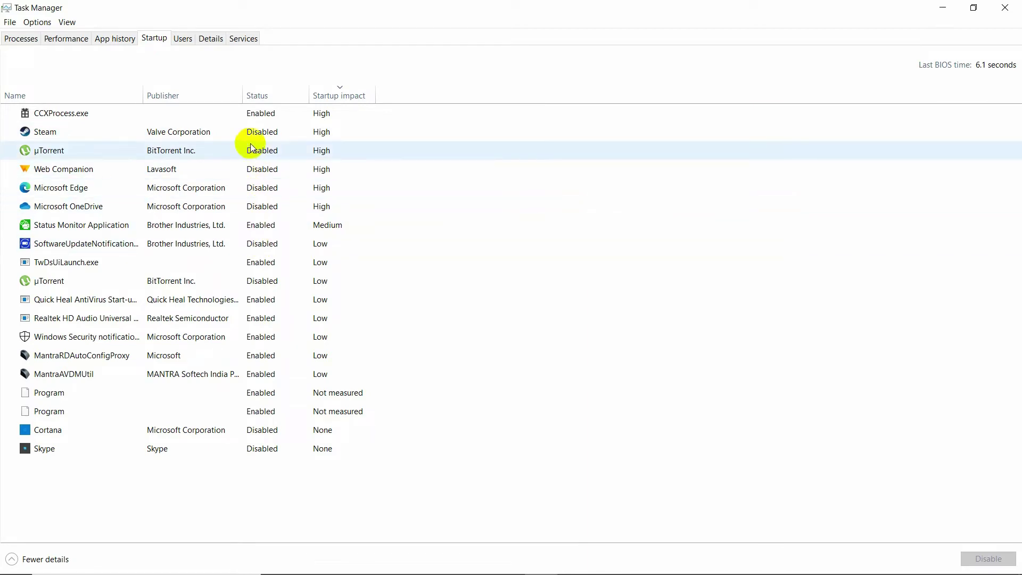
{"action": "left_click", "coordinate": [260, 95]}
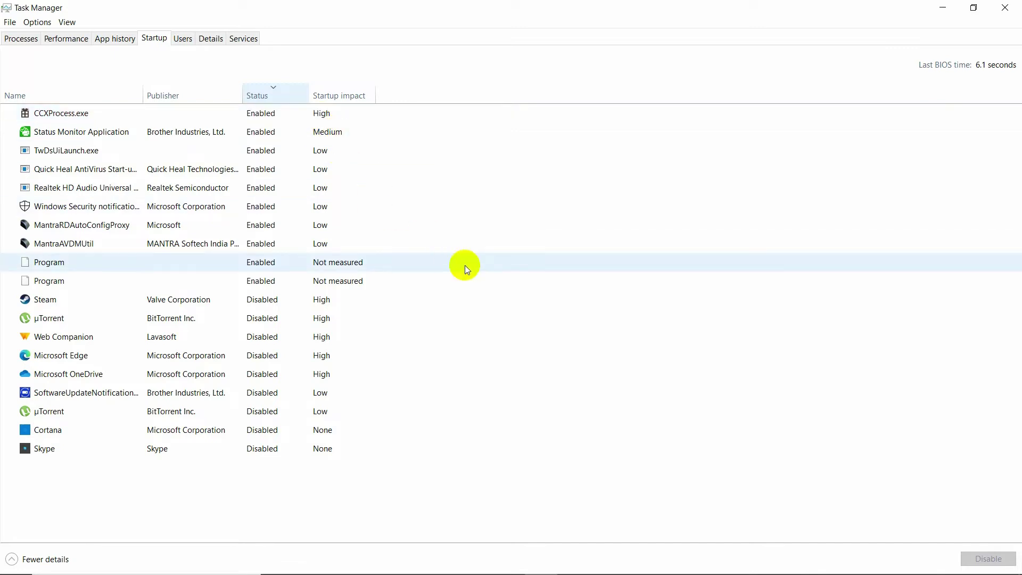
{"action": "left_click", "coordinate": [605, 353]}
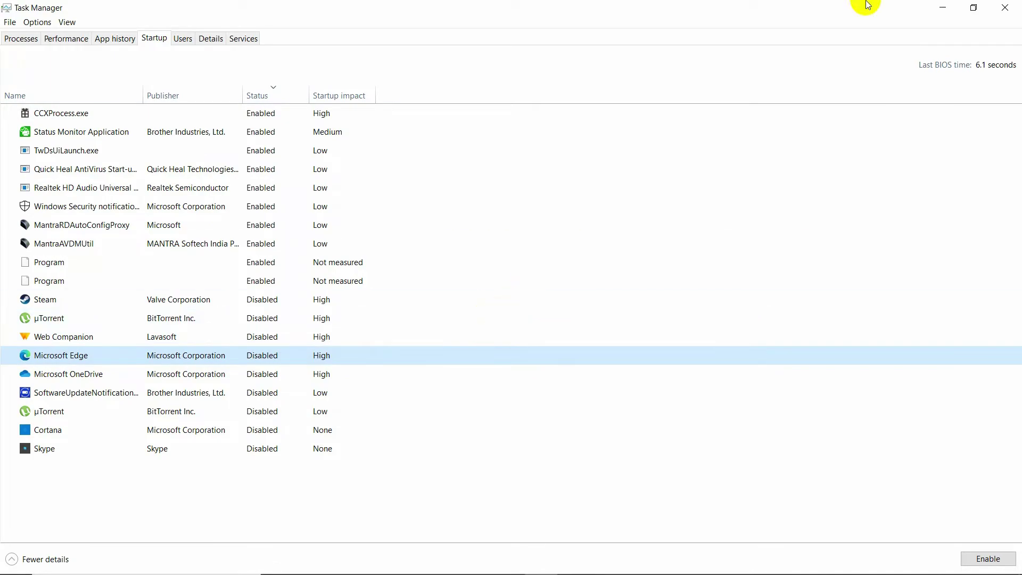
{"action": "left_click", "coordinate": [1005, 8]}
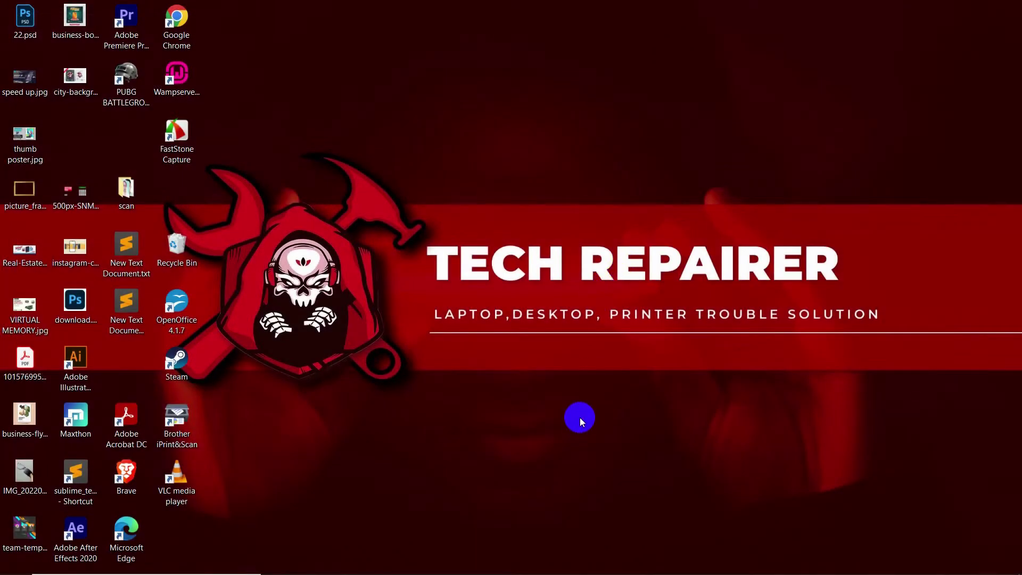
Open the Startup apps page in Windows Settings to review which apps start at login.
{"action": "left_click", "coordinate": [11, 551]}
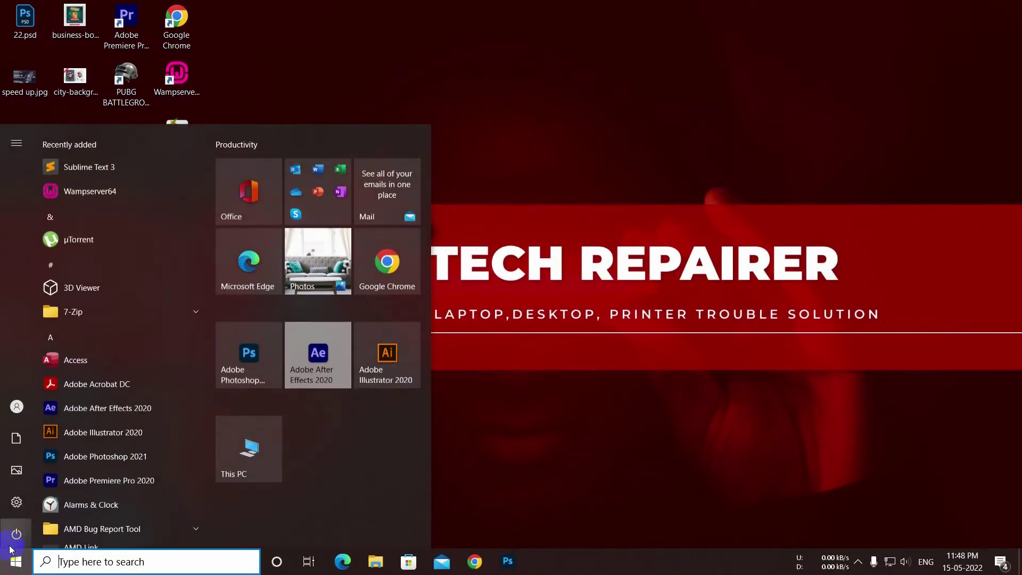
{"action": "left_click", "coordinate": [18, 501]}
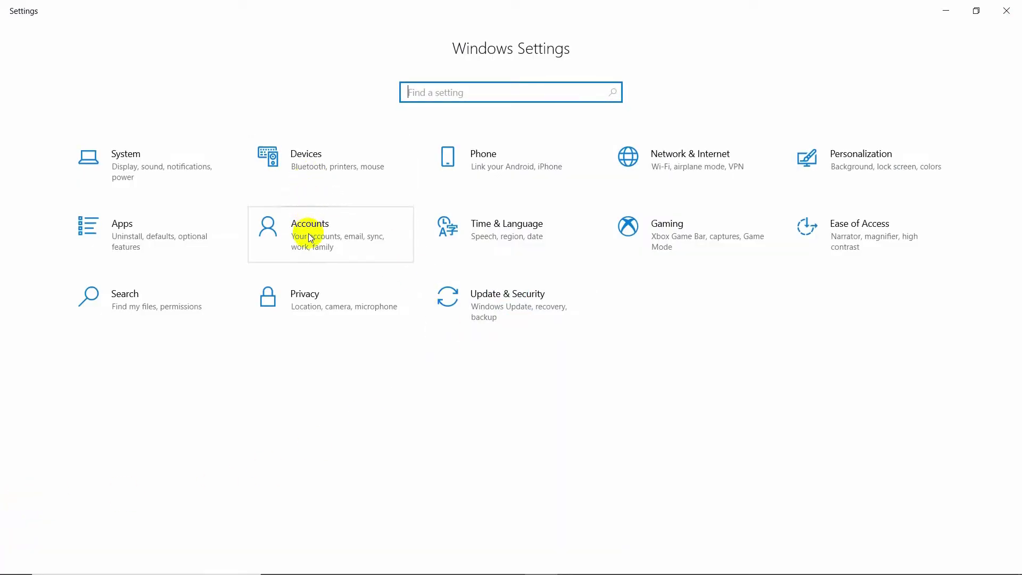
{"action": "left_click", "coordinate": [142, 230]}
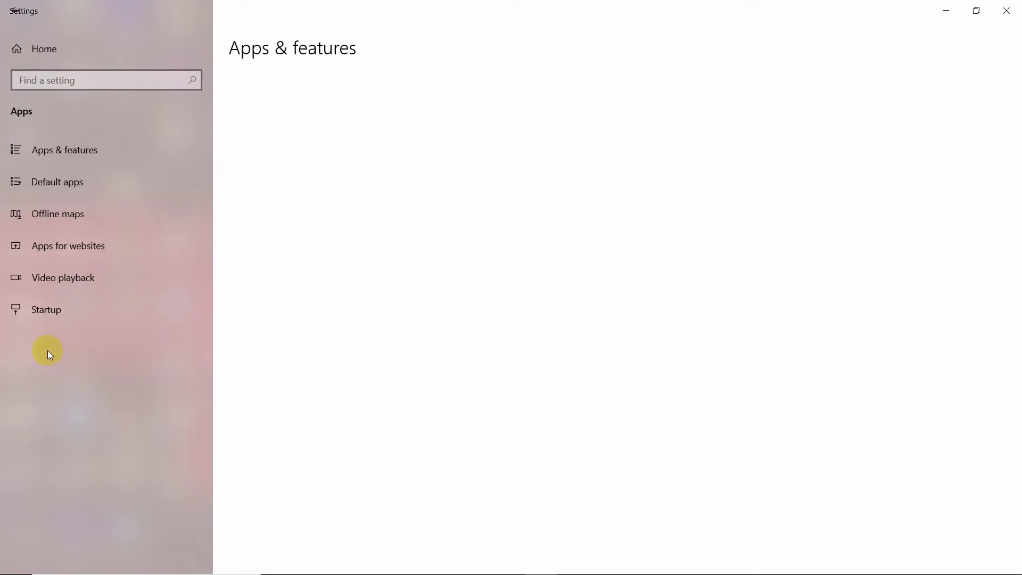
{"action": "left_click", "coordinate": [40, 316]}
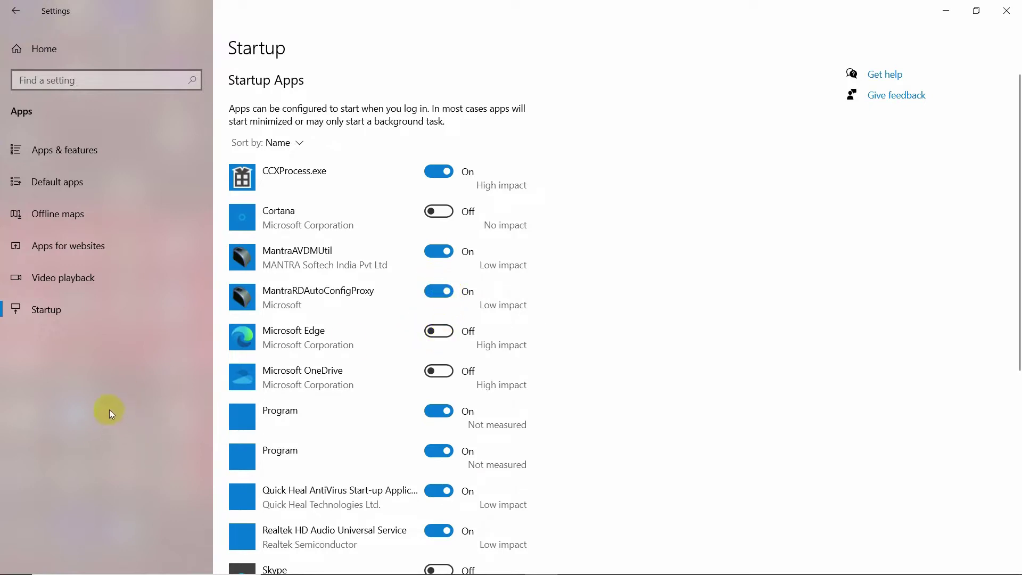
Review the Apps for websites and Offline maps settings, and return to the Settings home page.
{"action": "left_click", "coordinate": [43, 251]}
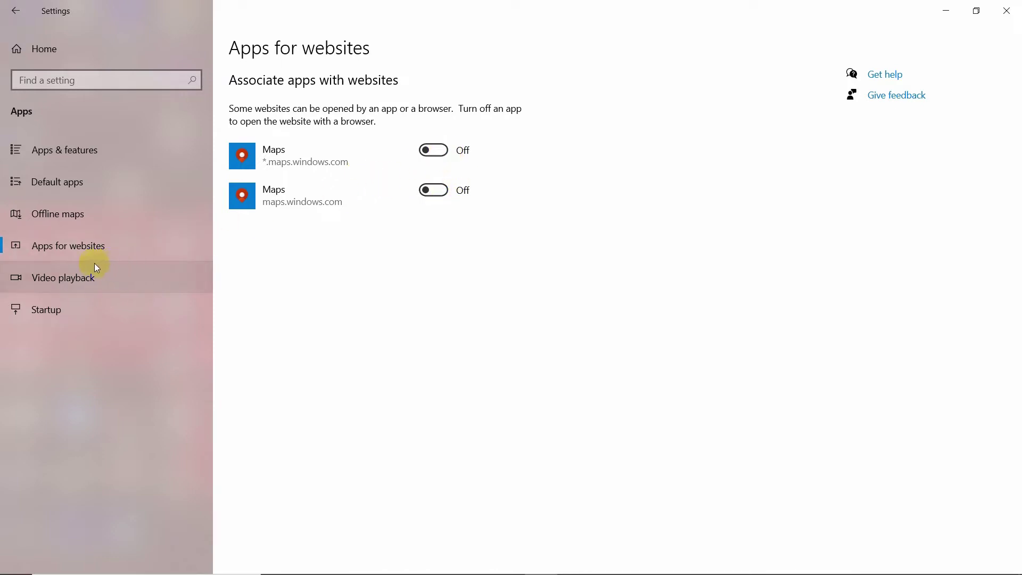
{"action": "left_click", "coordinate": [58, 219]}
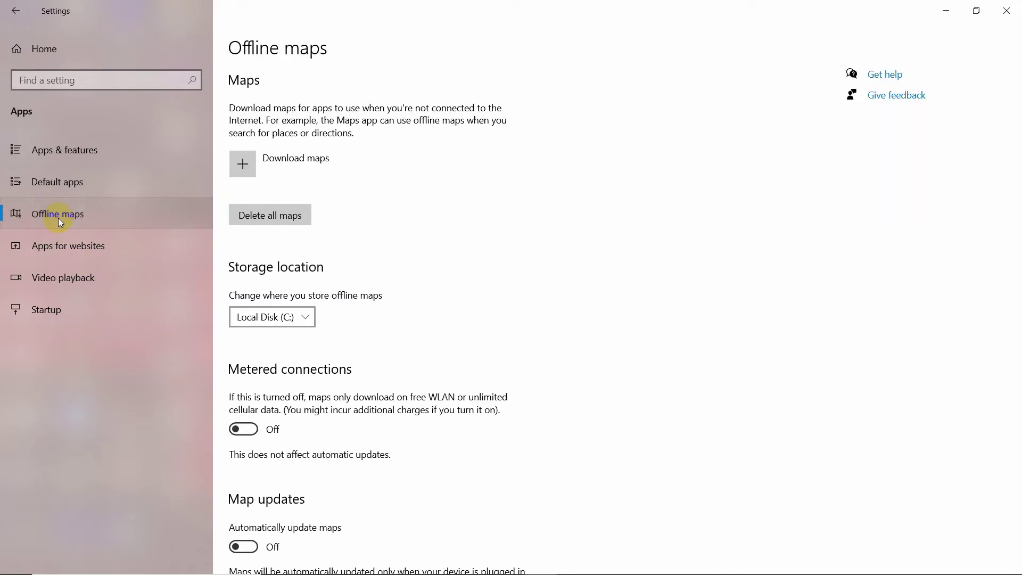
{"action": "scroll", "coordinate": [368, 269], "scroll_direction": "down", "scroll_amount": 3}
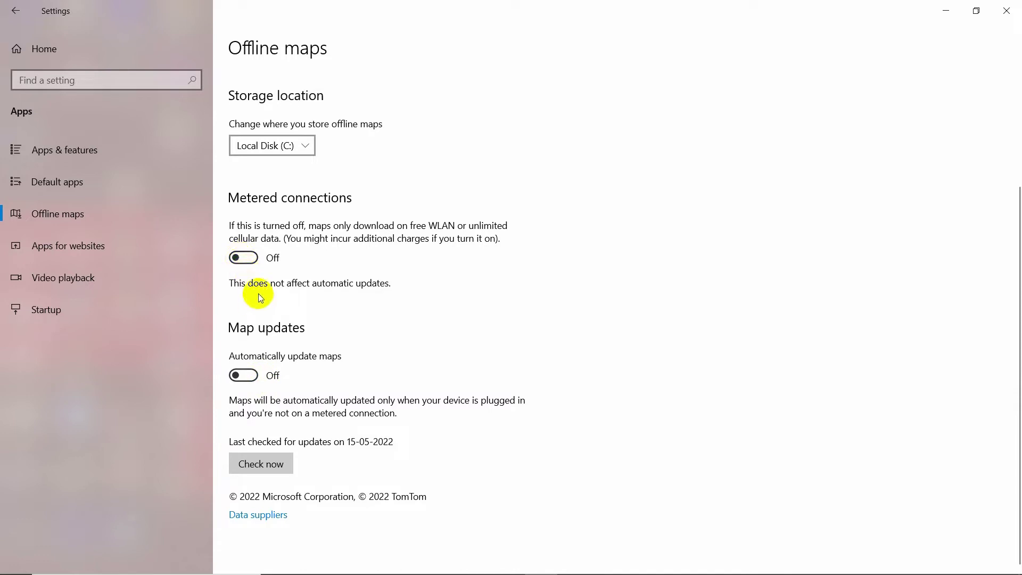
{"action": "scroll", "coordinate": [258, 292], "scroll_direction": "up", "scroll_amount": 3}
{"action": "left_click", "coordinate": [8, 6]}
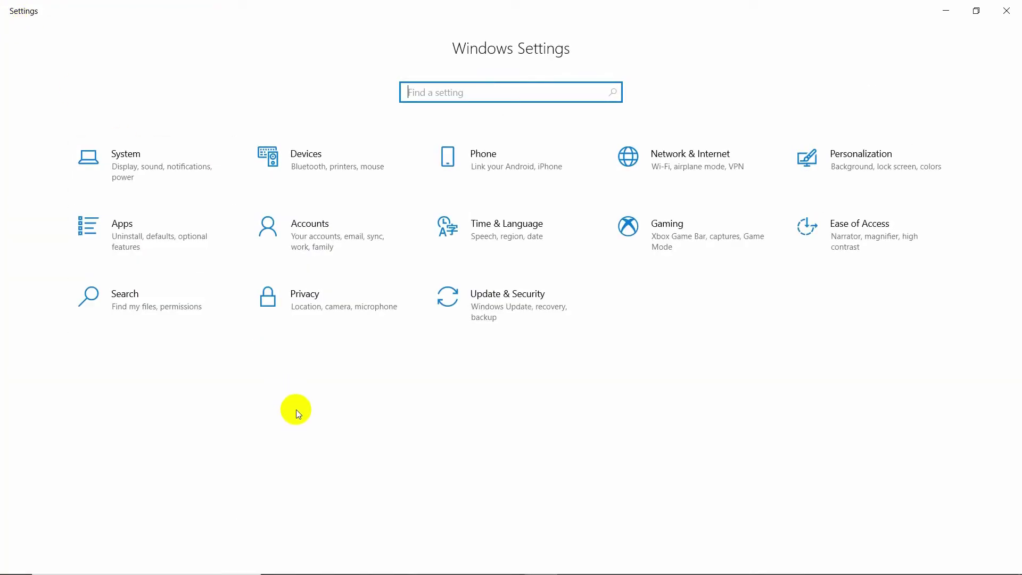
Open the Background apps permissions in the Privacy settings.
{"action": "left_click", "coordinate": [289, 303]}
{"action": "scroll", "coordinate": [101, 340], "scroll_direction": "down", "scroll_amount": 5}
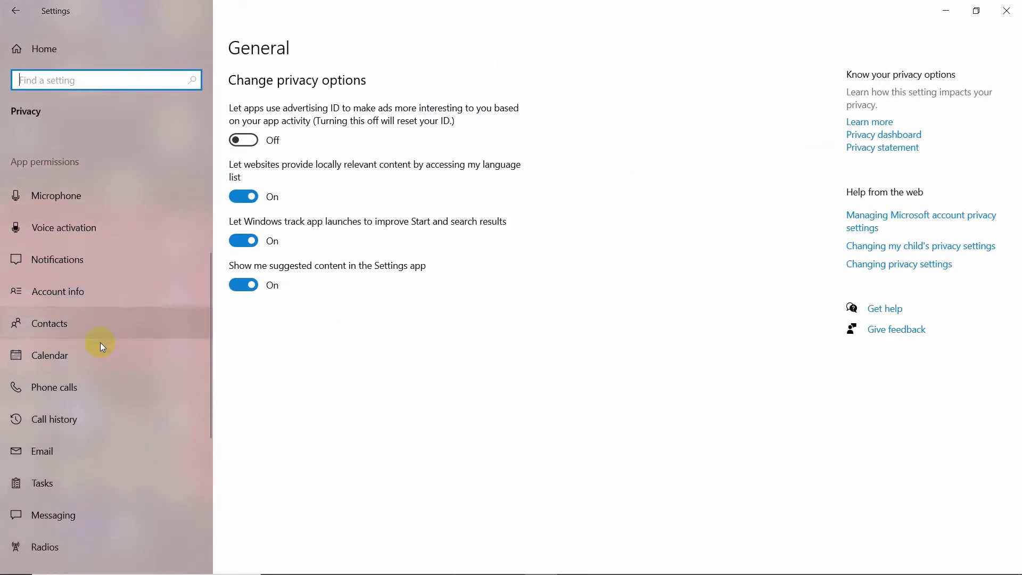
{"action": "scroll", "coordinate": [60, 358], "scroll_direction": "down", "scroll_amount": 2}
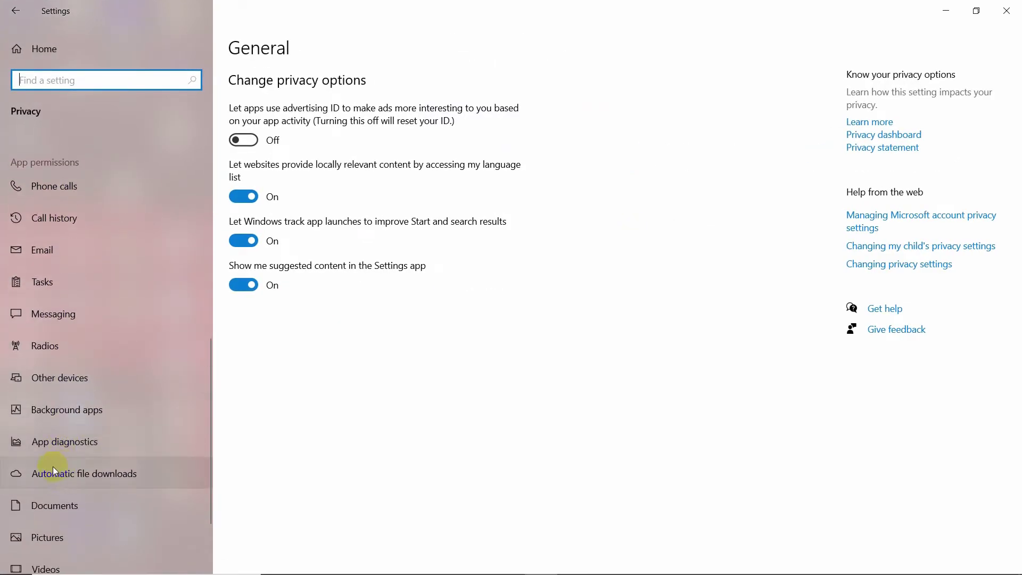
{"action": "left_click", "coordinate": [71, 416]}
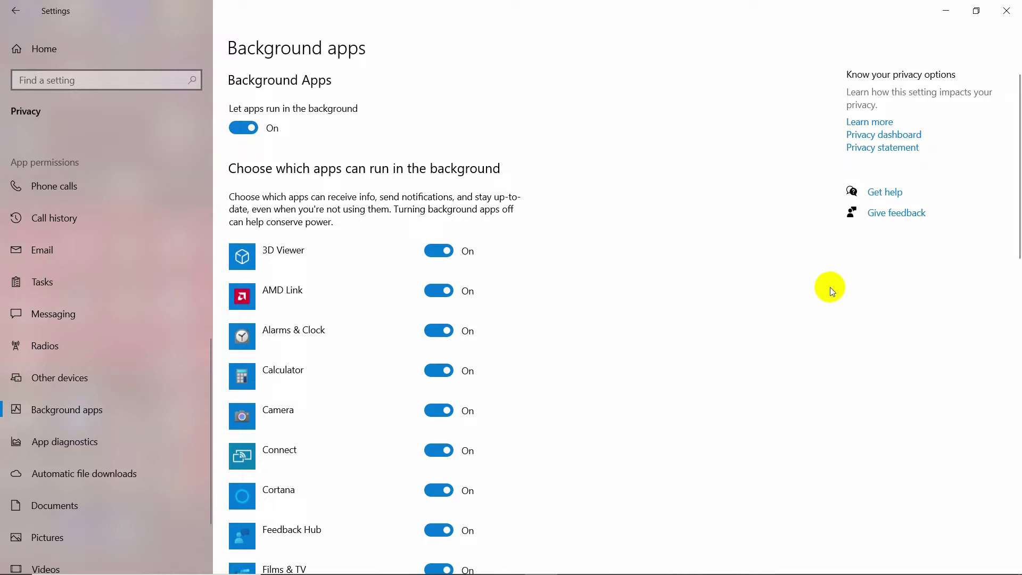
Stop 3D Viewer, Camera, Connect and Cortana from running in the background.
{"action": "left_click", "coordinate": [437, 258]}
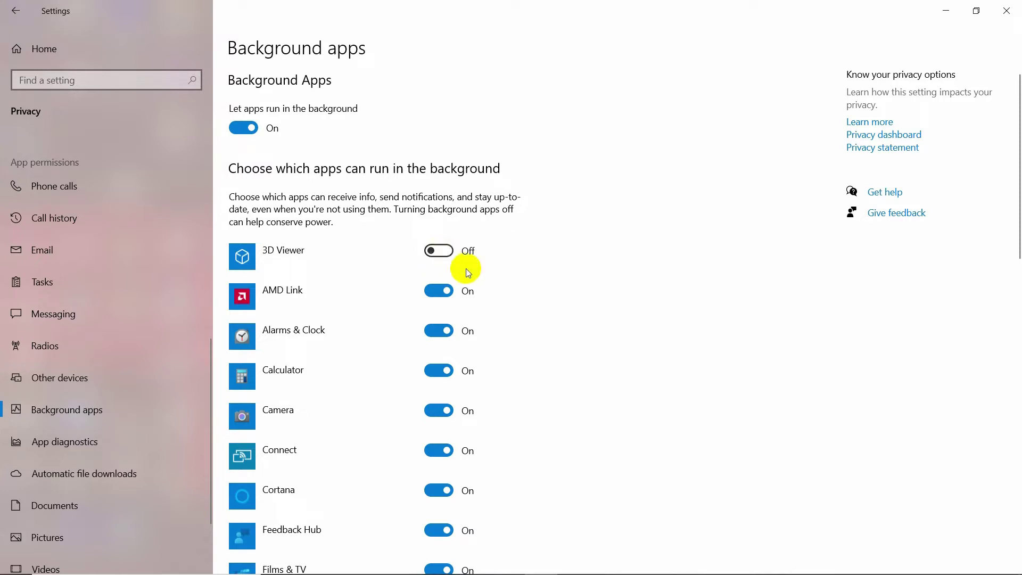
{"action": "scroll", "coordinate": [494, 299], "scroll_direction": "down", "scroll_amount": 2}
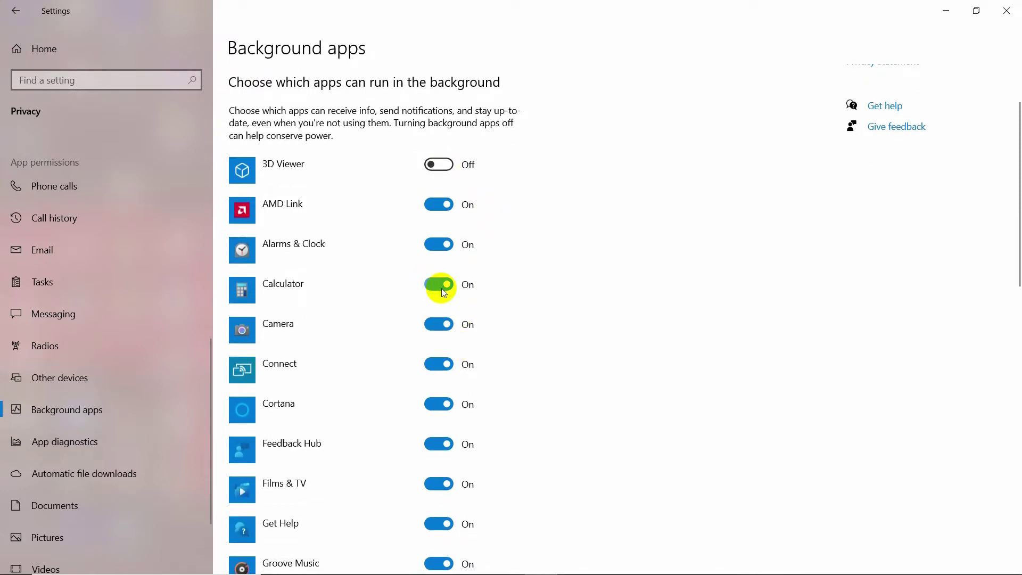
{"action": "left_click", "coordinate": [436, 327]}
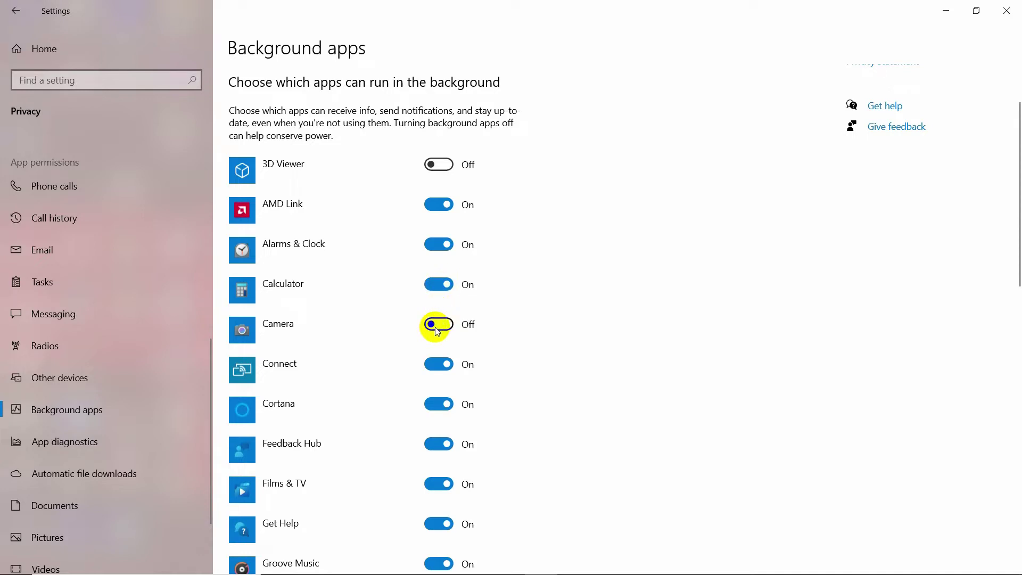
{"action": "left_click", "coordinate": [437, 364]}
{"action": "left_click", "coordinate": [437, 404]}
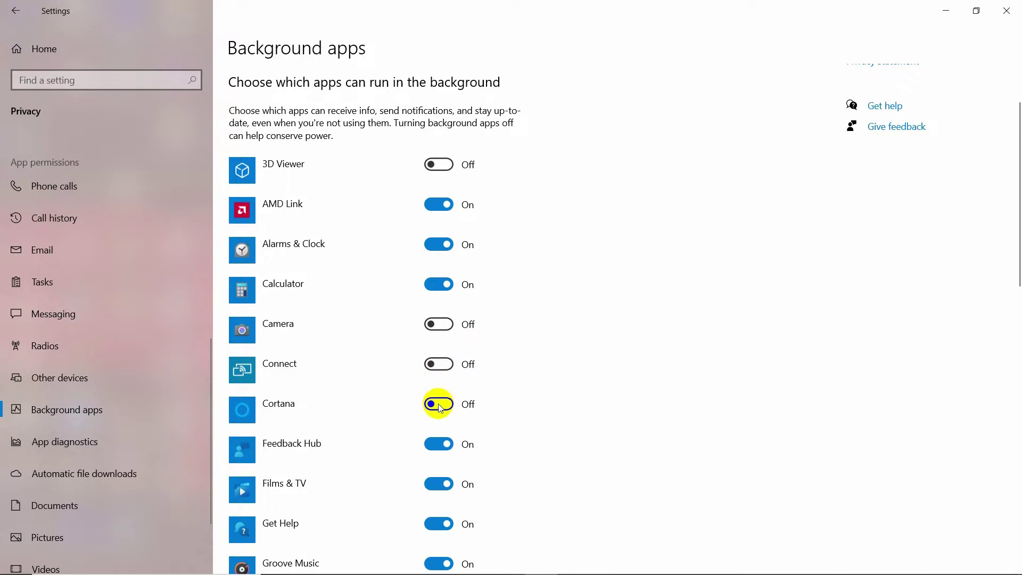
Turn off background running for Feedback Hub, Films & TV and Get Help.
{"action": "scroll", "coordinate": [436, 376], "scroll_direction": "down", "scroll_amount": 2}
{"action": "left_click", "coordinate": [433, 358]}
{"action": "left_click", "coordinate": [434, 398]}
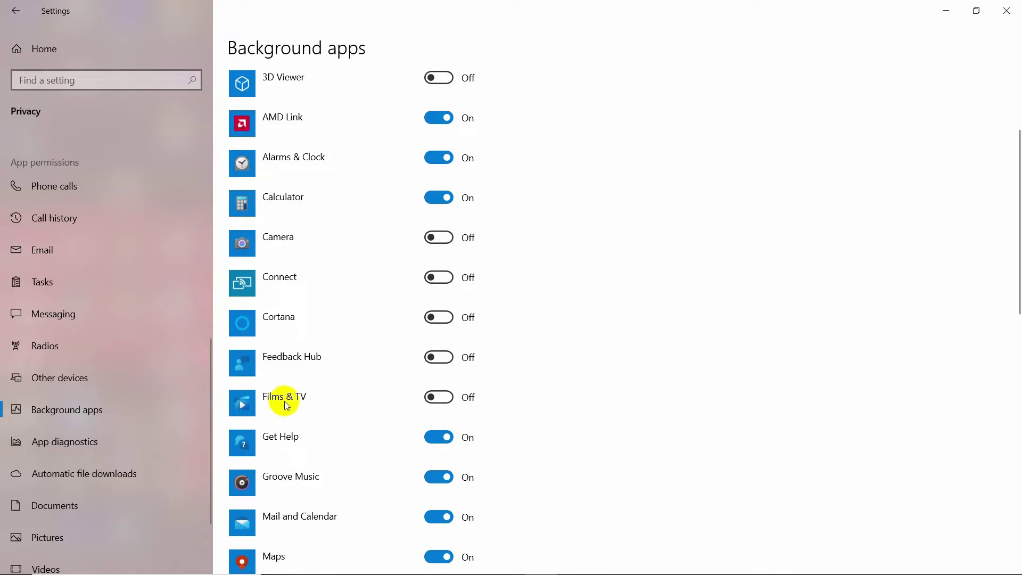
{"action": "left_click", "coordinate": [437, 438]}
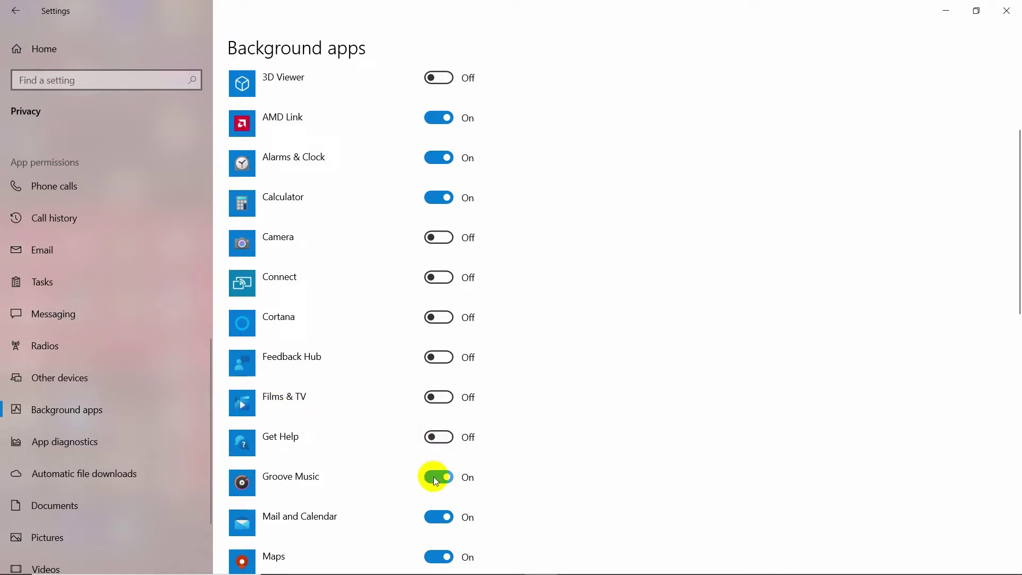
Turn off background running for Mail and Calendar, Maps and Microsoft Store.
{"action": "scroll", "coordinate": [439, 471], "scroll_direction": "down", "scroll_amount": 3}
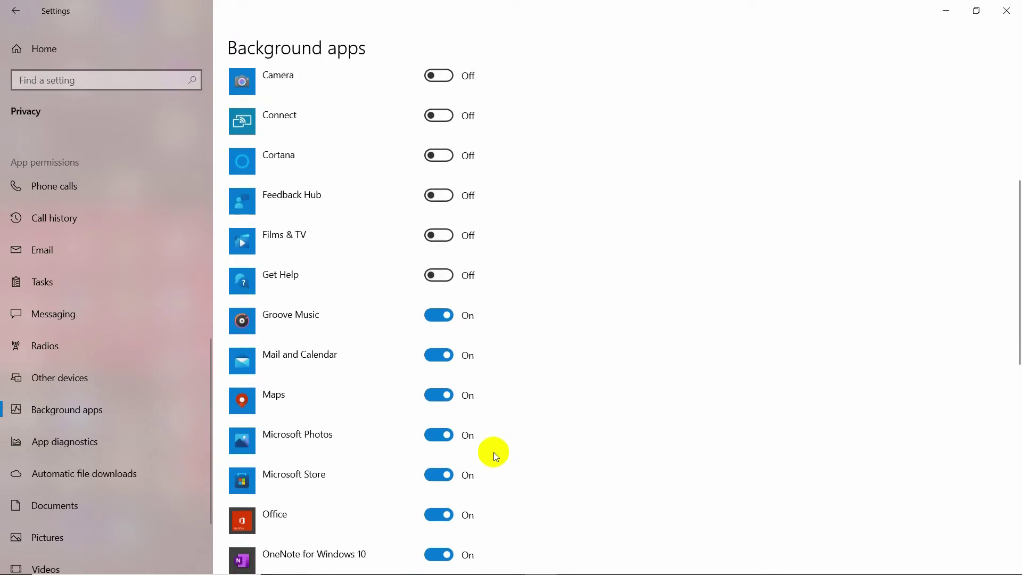
{"action": "left_click", "coordinate": [432, 346]}
{"action": "left_click", "coordinate": [434, 386]}
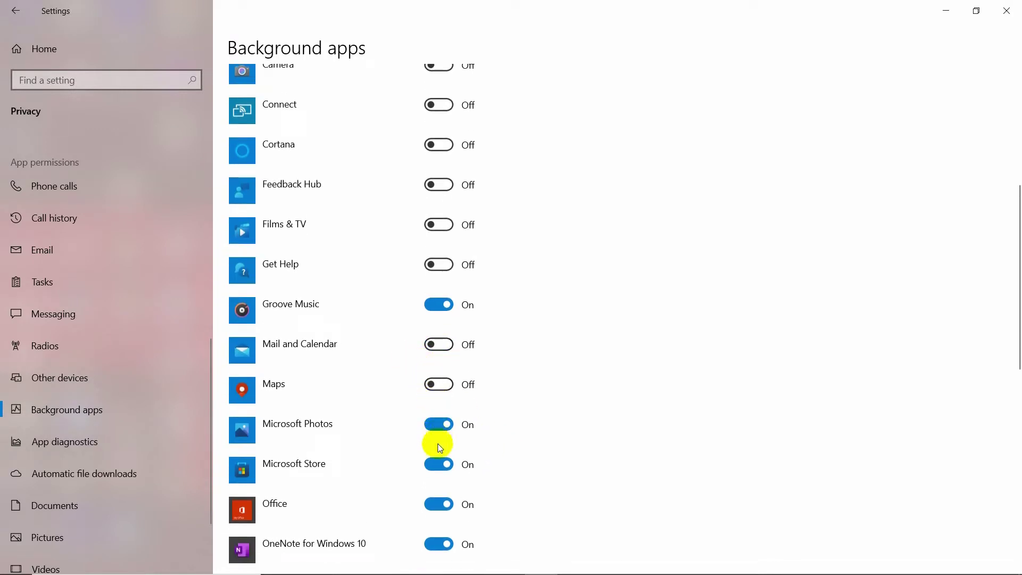
{"action": "left_click", "coordinate": [438, 464]}
Turn off background running for Paint 3D, Phone Link and Skype.
{"action": "scroll", "coordinate": [440, 445], "scroll_direction": "down", "scroll_amount": 2}
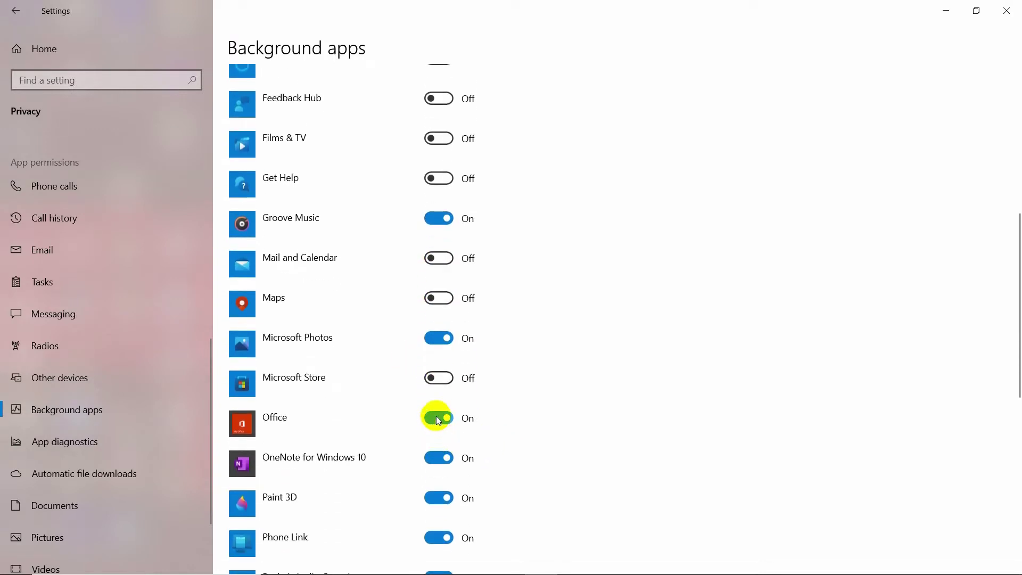
{"action": "scroll", "coordinate": [543, 417], "scroll_direction": "down", "scroll_amount": 3}
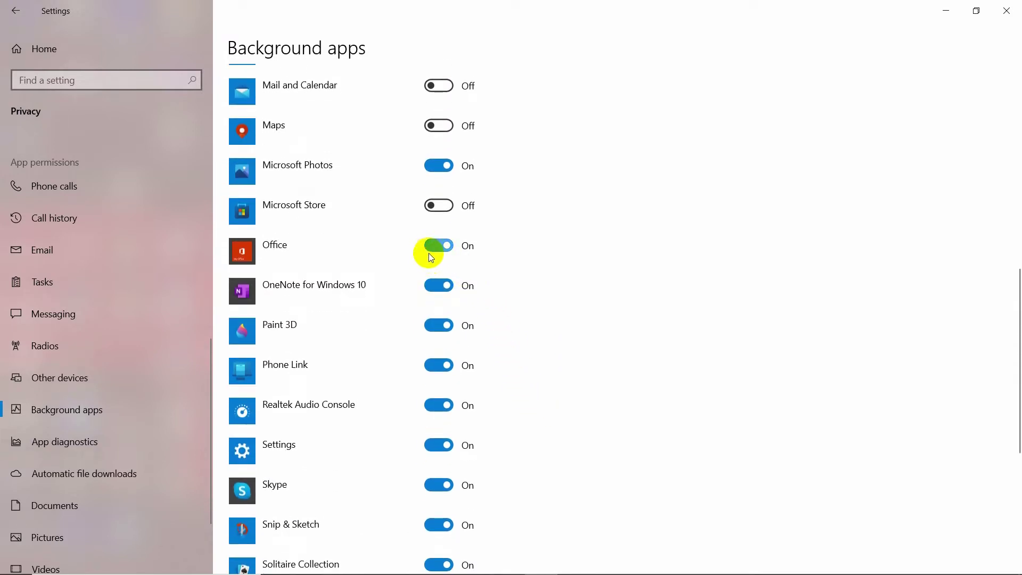
{"action": "left_click", "coordinate": [441, 331]}
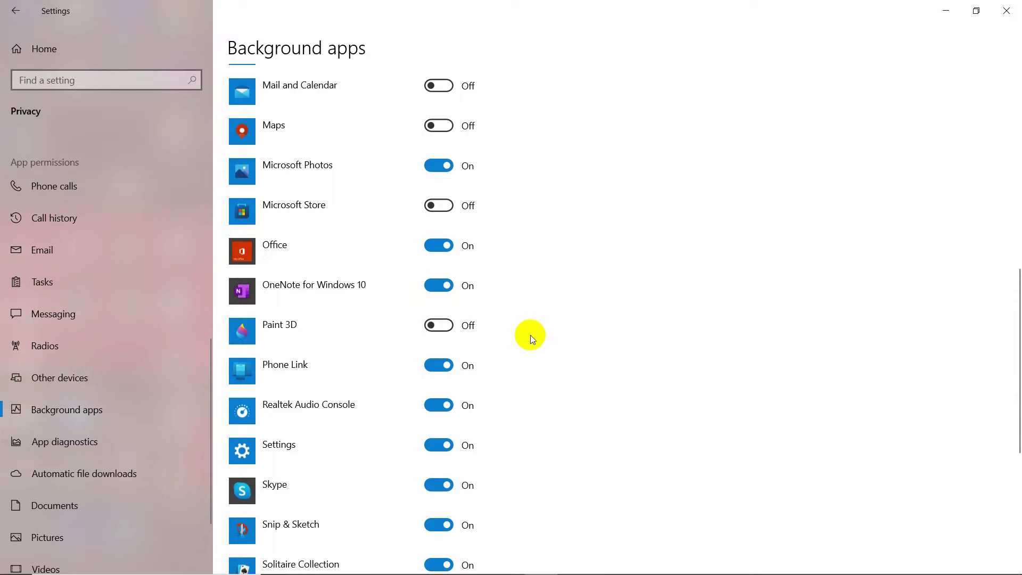
{"action": "left_click", "coordinate": [438, 366]}
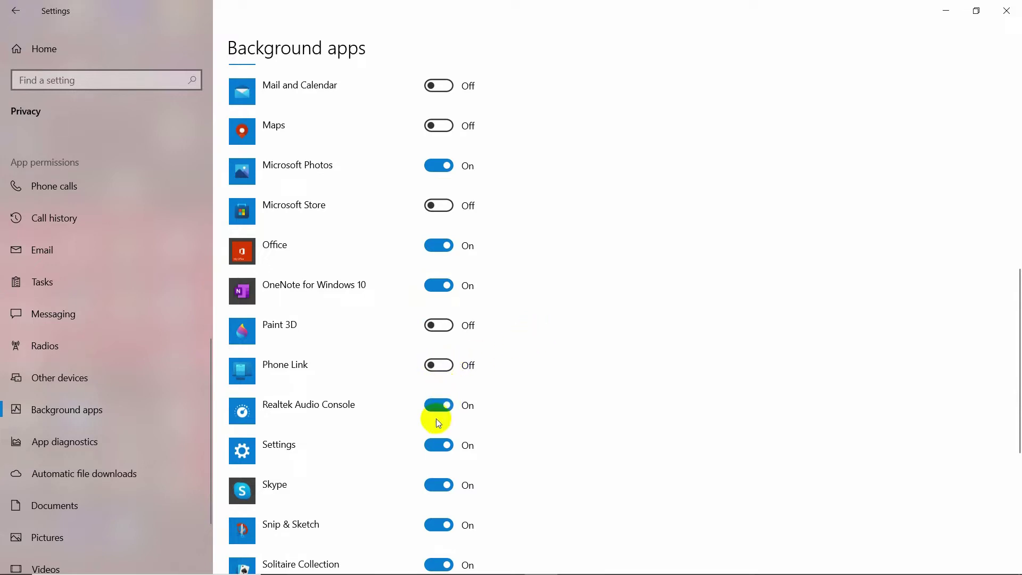
{"action": "scroll", "coordinate": [435, 473], "scroll_direction": "down", "scroll_amount": 2}
{"action": "left_click", "coordinate": [434, 398]}
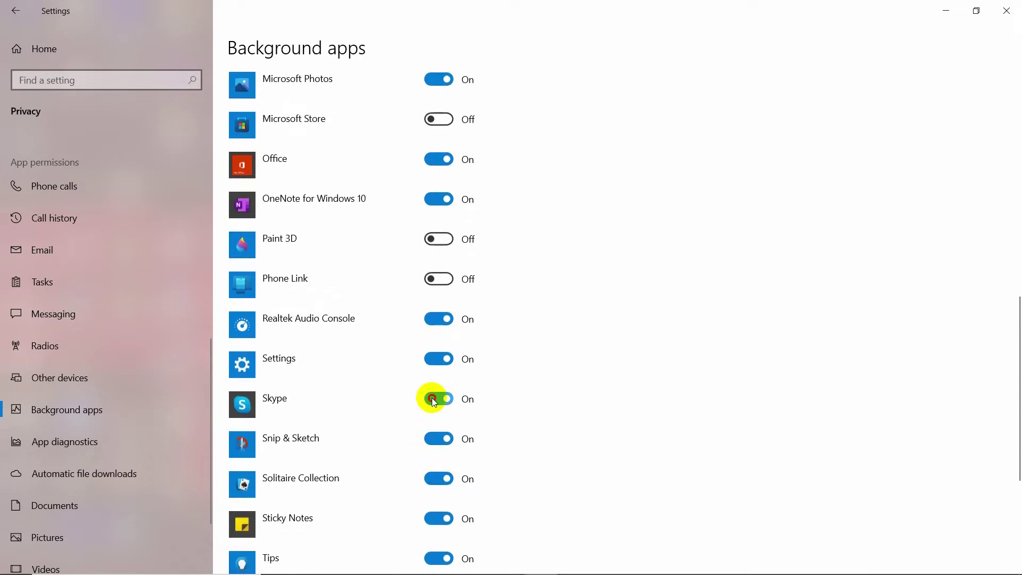
Turn off background running for Snip & Sketch, Solitaire Collection, Tips and Weather.
{"action": "left_click", "coordinate": [440, 447]}
{"action": "left_click", "coordinate": [445, 481]}
{"action": "scroll", "coordinate": [442, 480], "scroll_direction": "down", "scroll_amount": 2}
{"action": "scroll", "coordinate": [443, 481], "scroll_direction": "down", "scroll_amount": 2}
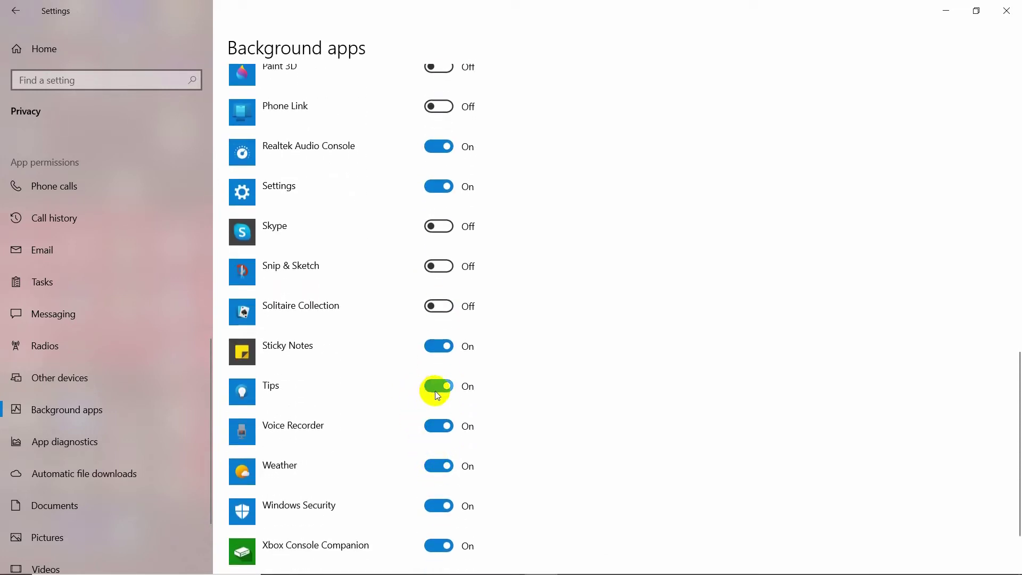
{"action": "left_click", "coordinate": [435, 388]}
{"action": "left_click", "coordinate": [439, 468]}
Turn off background running for Xbox Console Companion and Xbox Game Bar.
{"action": "scroll", "coordinate": [433, 509], "scroll_direction": "down", "scroll_amount": 2}
{"action": "left_click", "coordinate": [436, 458]}
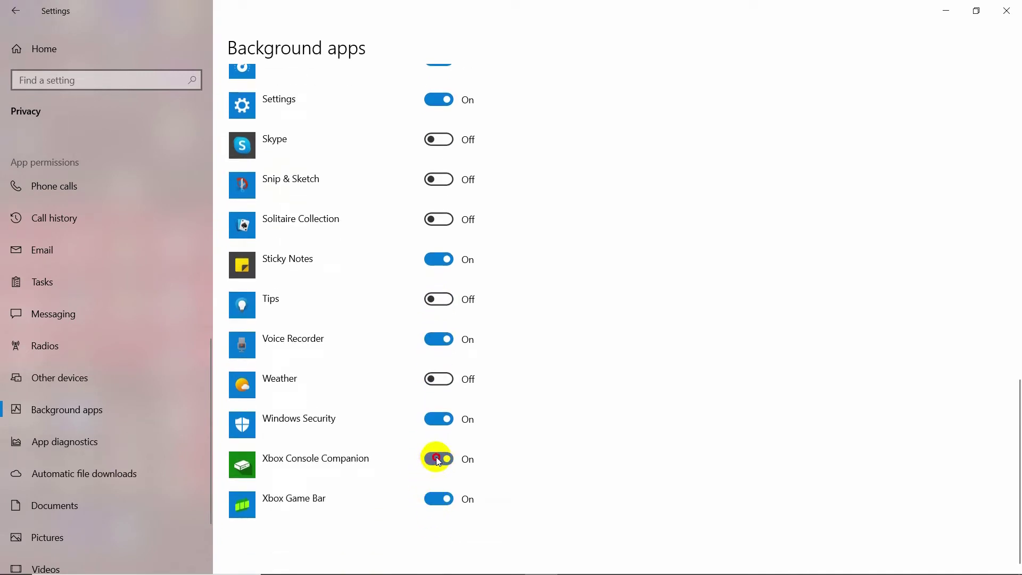
{"action": "left_click", "coordinate": [436, 500]}
{"action": "scroll", "coordinate": [557, 462], "scroll_direction": "up", "scroll_amount": 15}
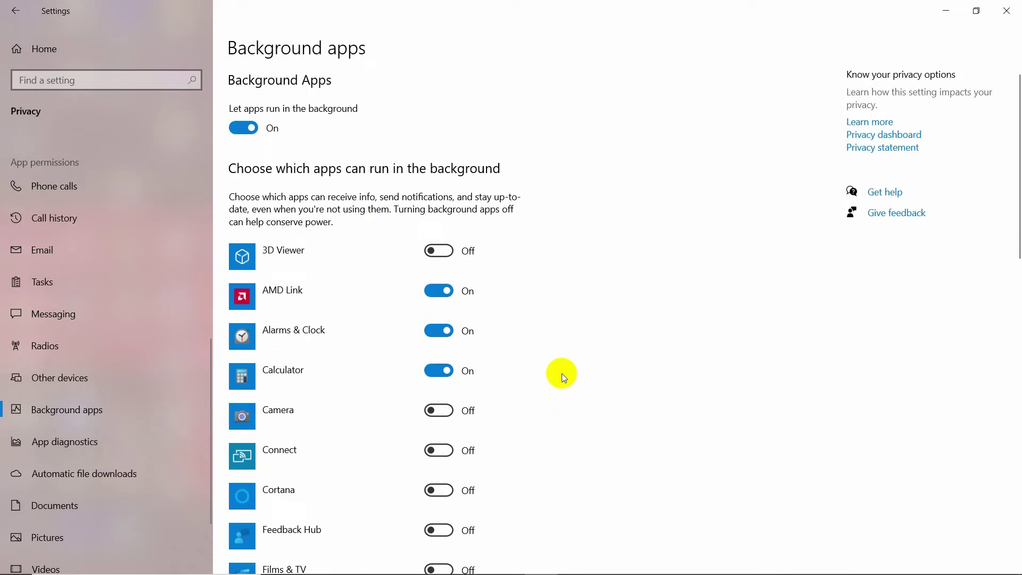
{"action": "scroll", "coordinate": [107, 346], "scroll_direction": "down", "scroll_amount": 2}
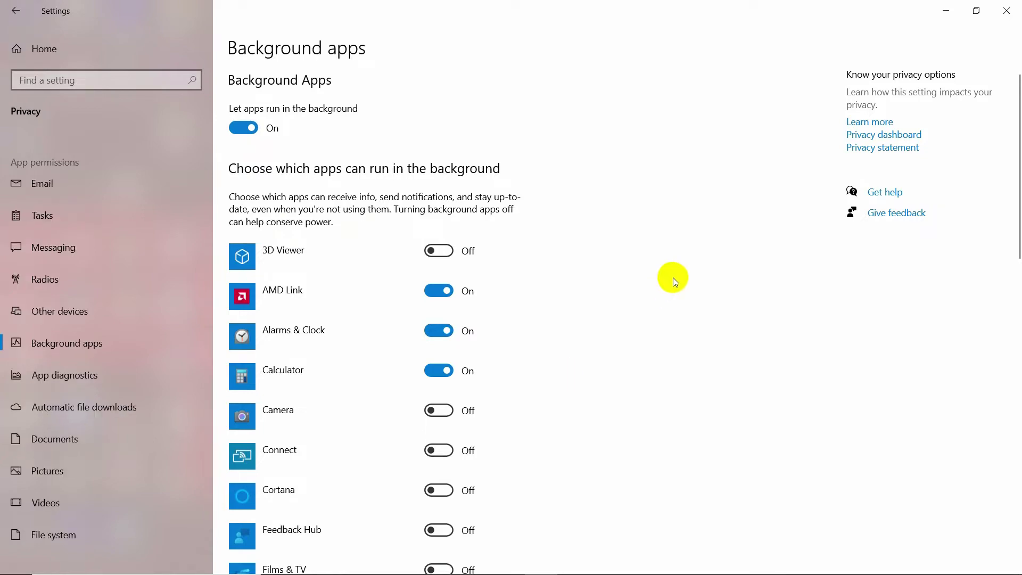
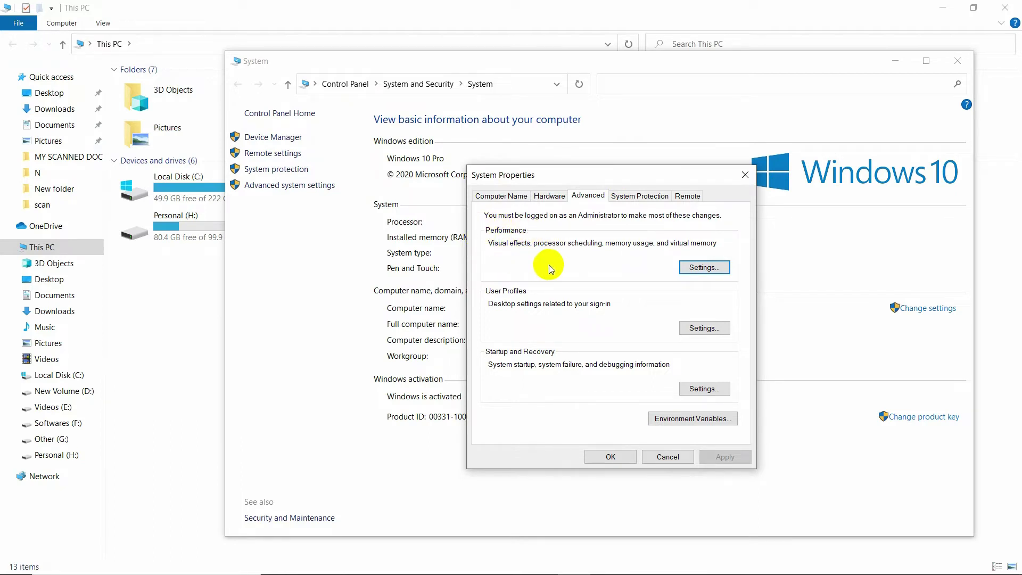
Open the Performance settings from System Properties and minimize the System window behind them.
{"action": "left_click", "coordinate": [701, 267]}
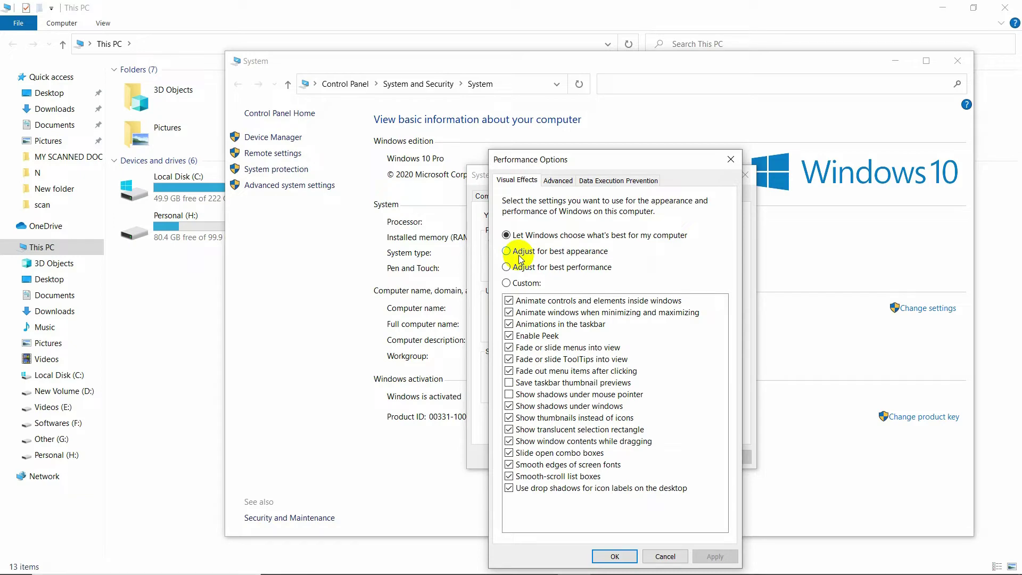
{"action": "left_click", "coordinate": [15, 562]}
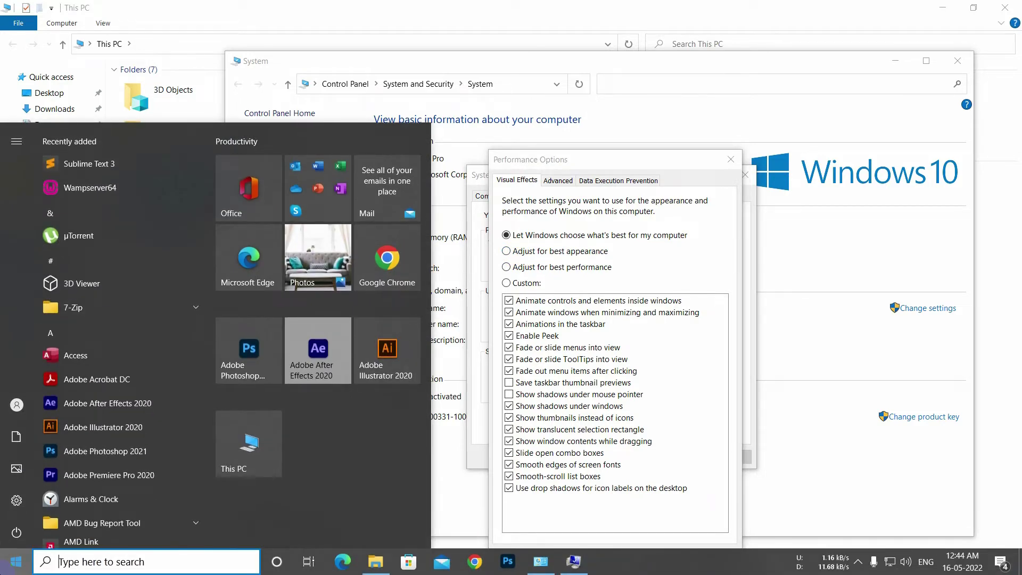
{"action": "left_click", "coordinate": [16, 562]}
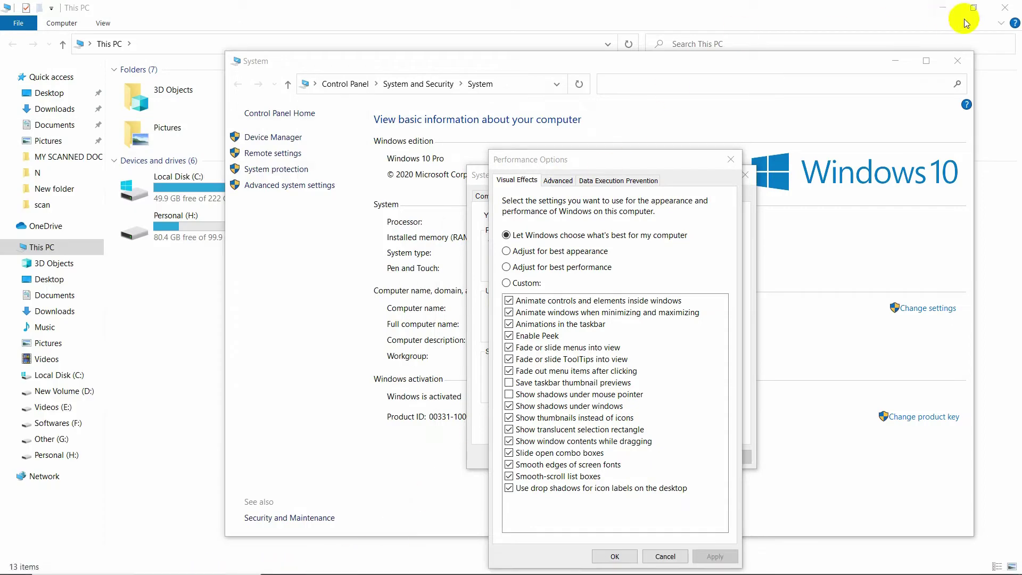
{"action": "left_click", "coordinate": [899, 60]}
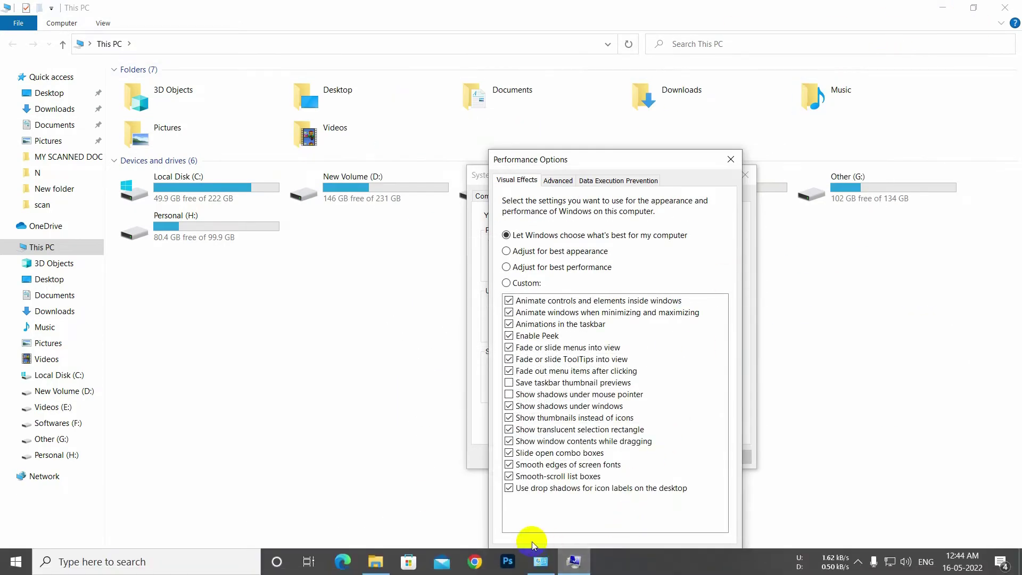
{"action": "left_click", "coordinate": [539, 562]}
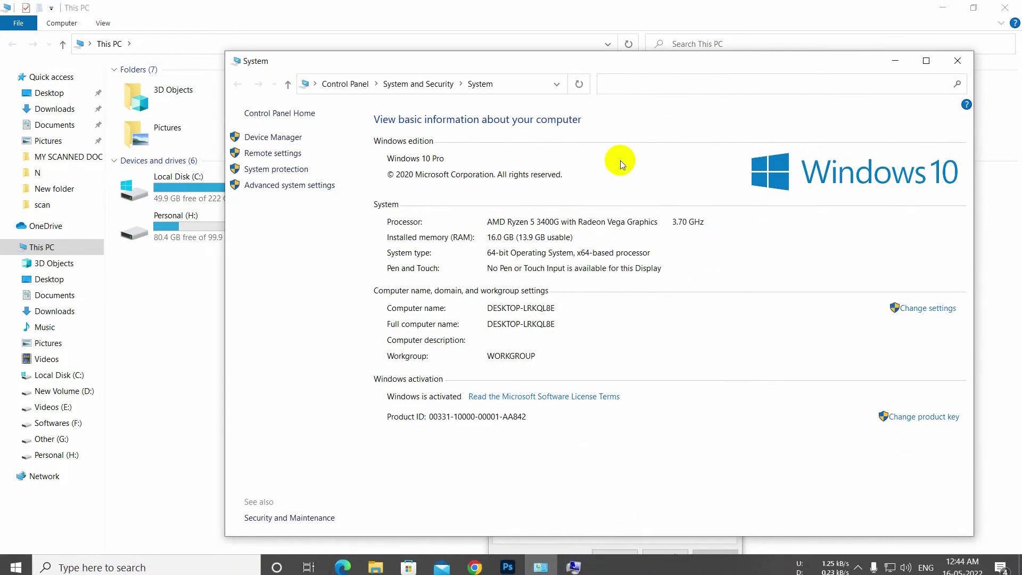
{"action": "left_click", "coordinate": [896, 62]}
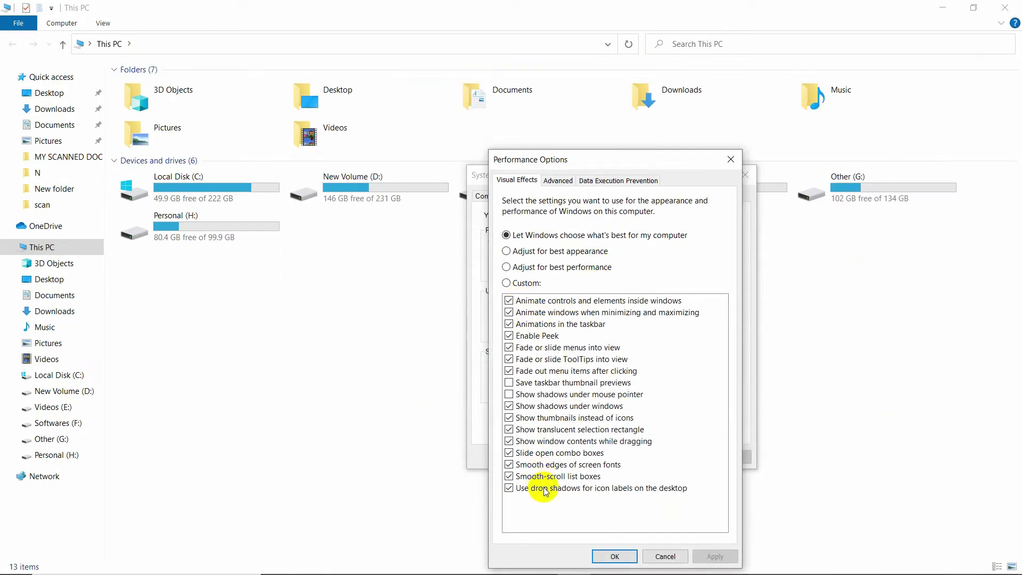
Try the best appearance and best performance visual effects presets, and return to letting Windows choose.
{"action": "left_click", "coordinate": [519, 255]}
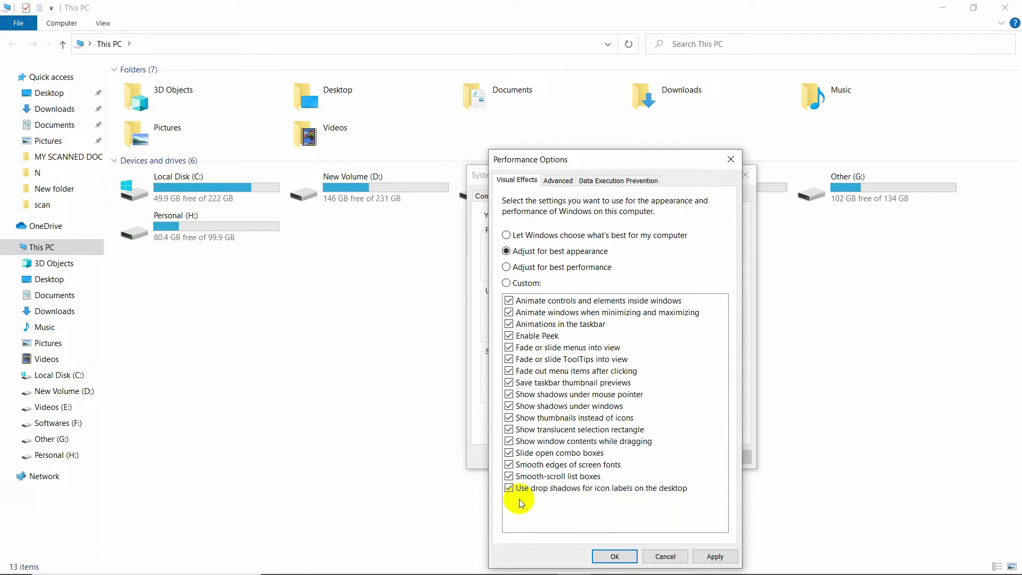
{"action": "left_click", "coordinate": [535, 272]}
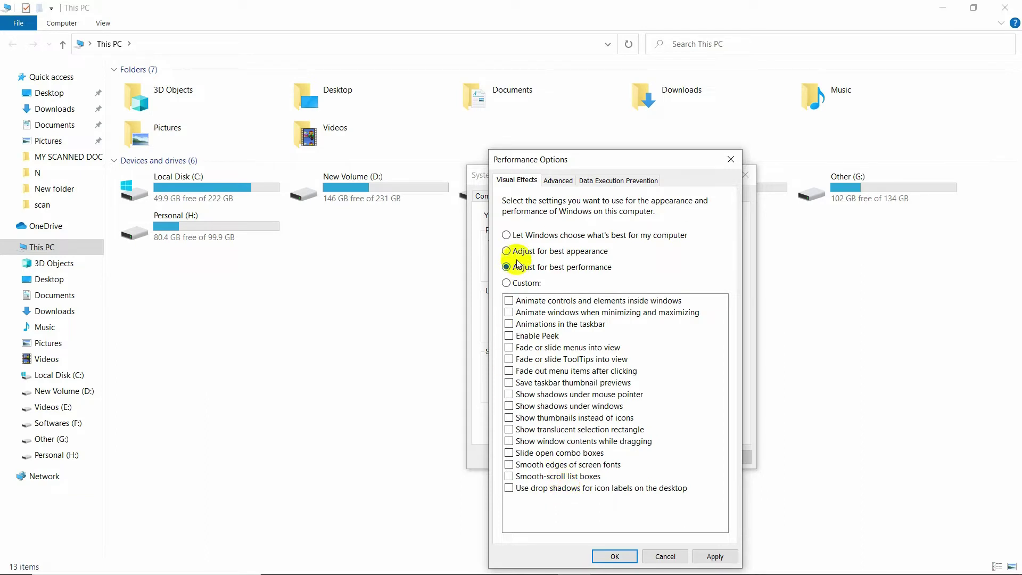
{"action": "left_click", "coordinate": [515, 235]}
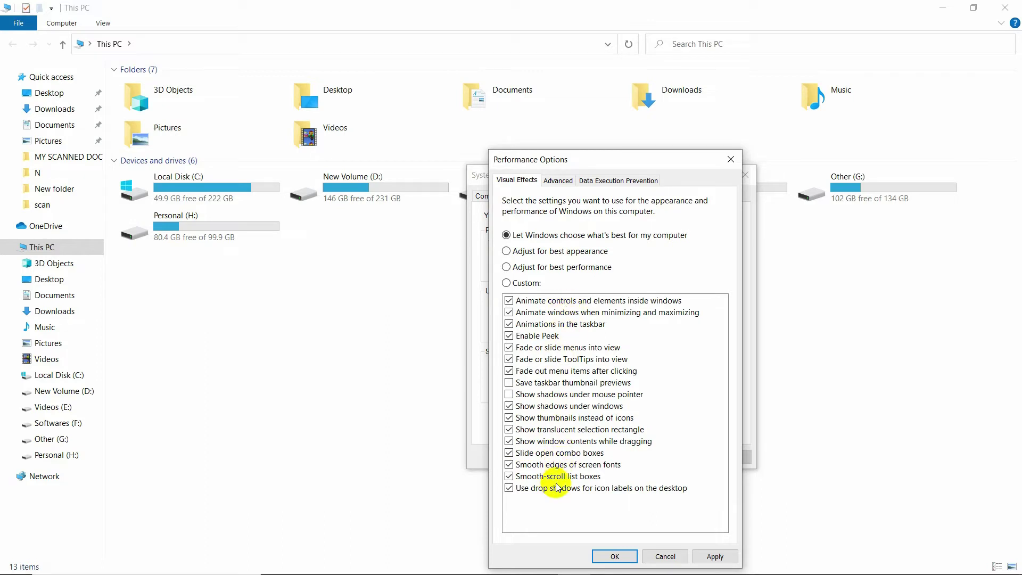
Switch visual effects to Custom by toggling icon-label drop shadows and smooth-scroll list boxes off and back on, and apply the settings.
{"action": "left_click", "coordinate": [509, 488]}
{"action": "left_click", "coordinate": [510, 477]}
{"action": "left_click", "coordinate": [510, 476]}
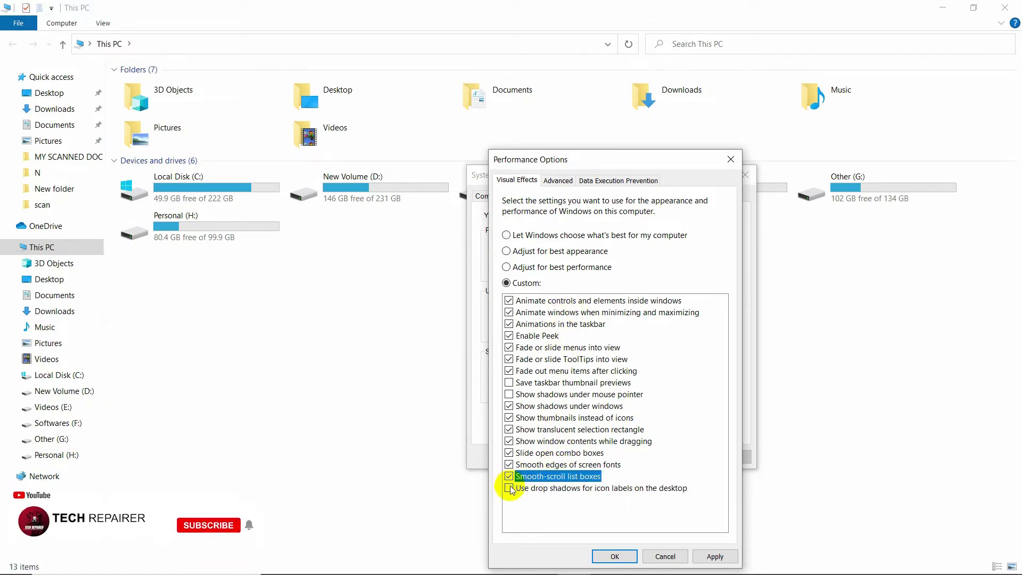
{"action": "left_click", "coordinate": [510, 488]}
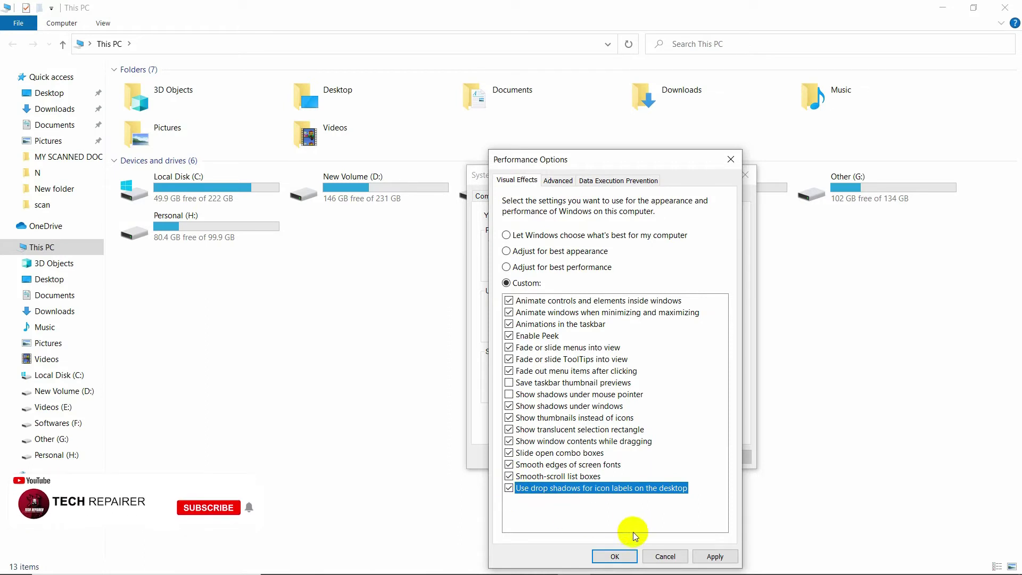
{"action": "left_click", "coordinate": [714, 554]}
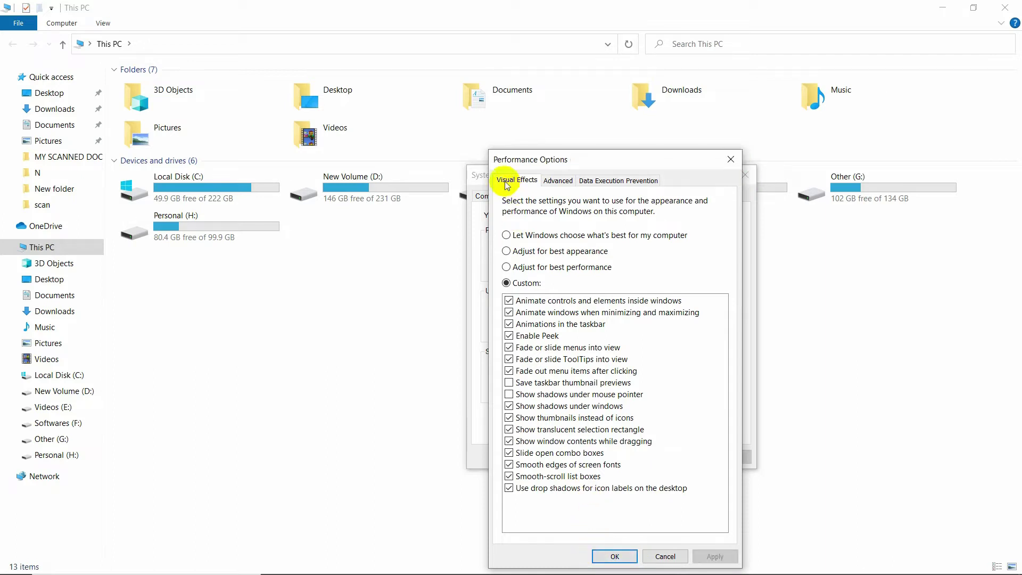
Open the virtual memory settings and toggle automatic paging file management for all drives on and back off.
{"action": "left_click", "coordinate": [557, 182]}
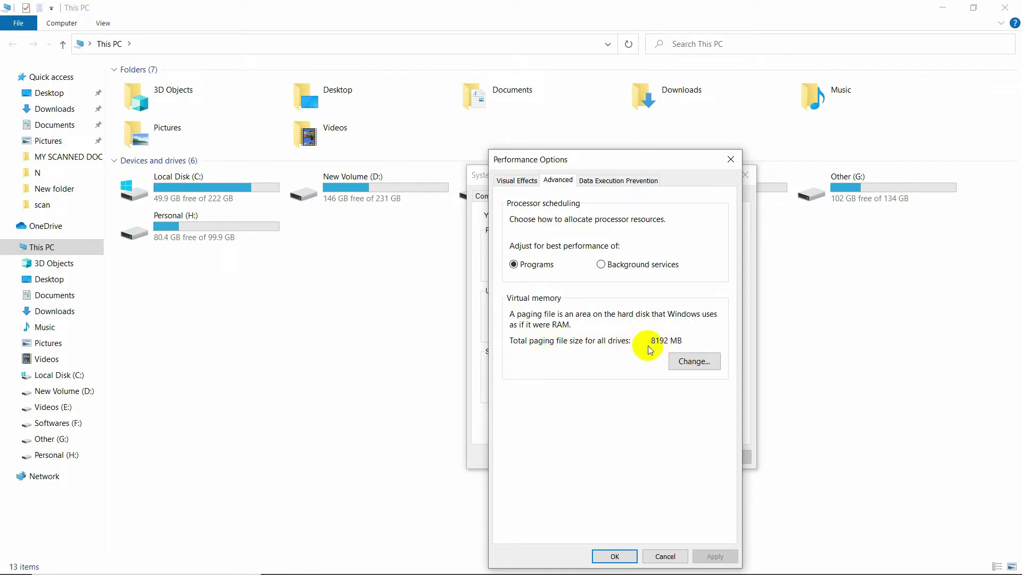
{"action": "left_click", "coordinate": [694, 363]}
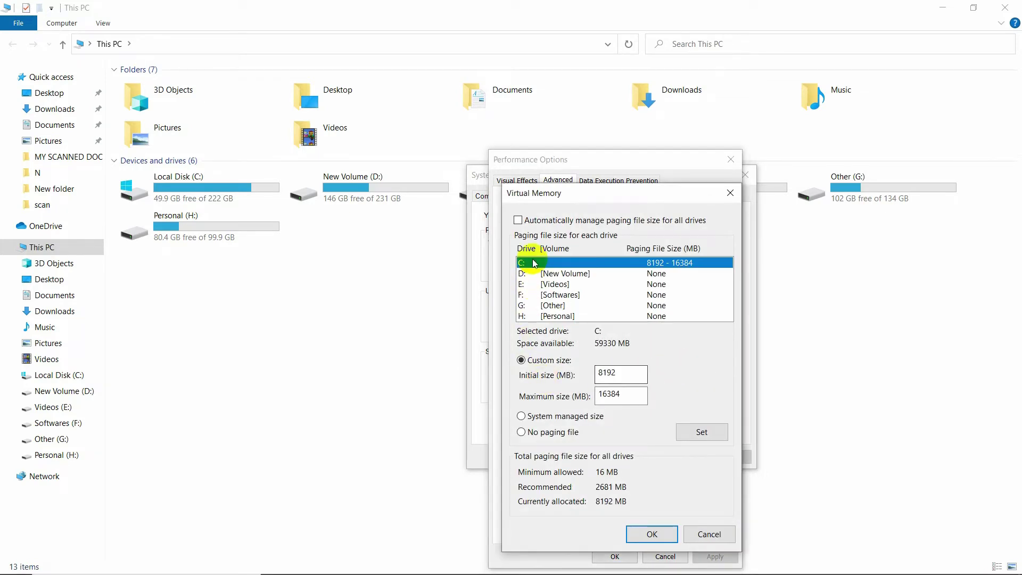
{"action": "left_click", "coordinate": [518, 222]}
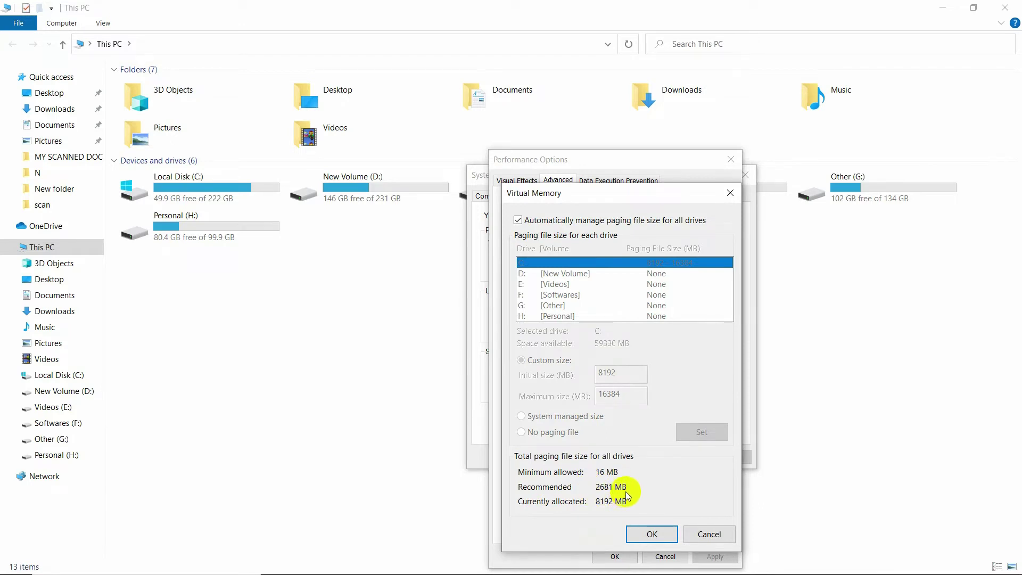
{"action": "left_click", "coordinate": [519, 226]}
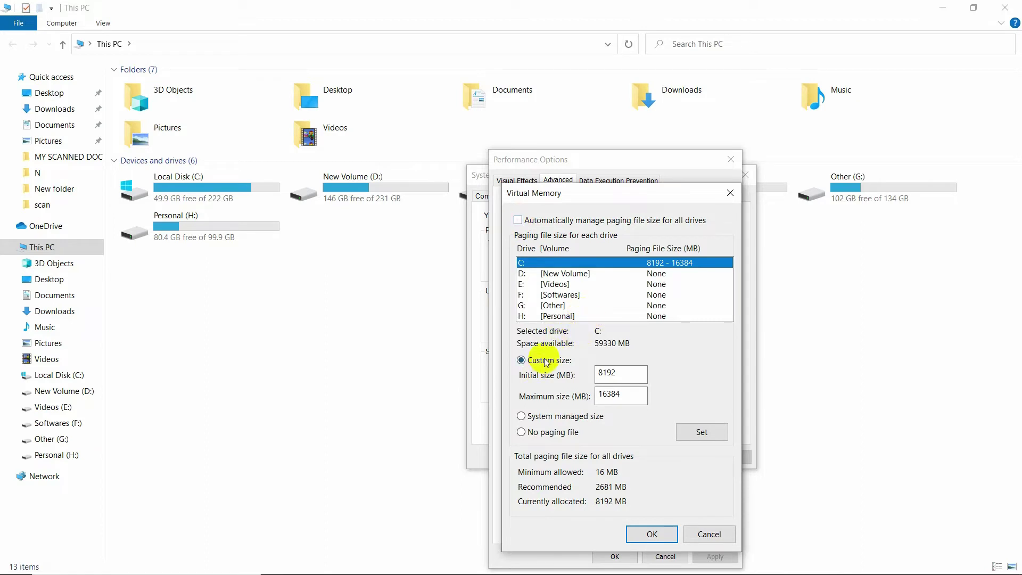
Inspect the paging file settings of drives D, E and F, and reselect drive C.
{"action": "left_click", "coordinate": [556, 274]}
{"action": "left_click", "coordinate": [562, 285]}
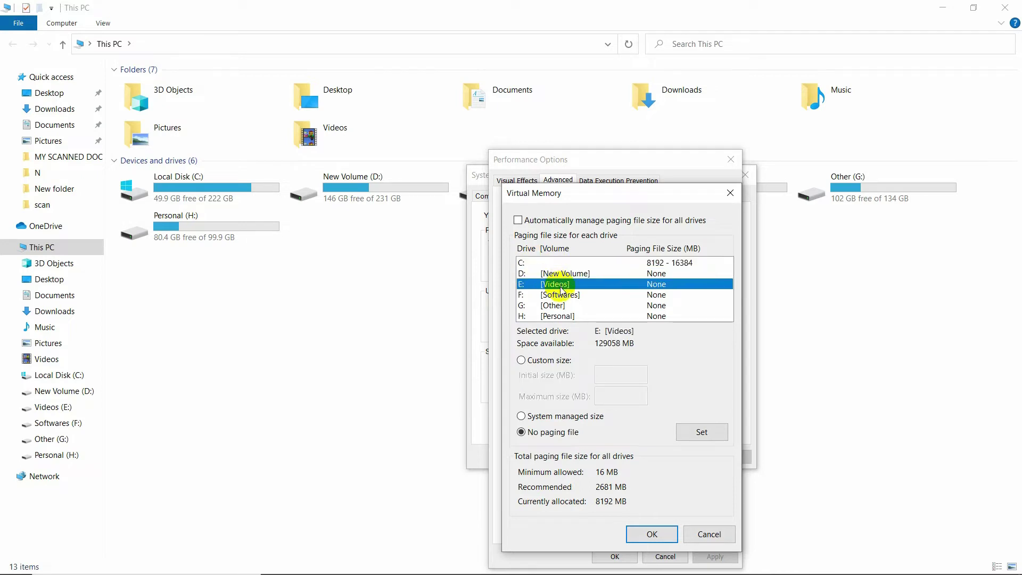
{"action": "left_click", "coordinate": [559, 296]}
{"action": "left_click", "coordinate": [560, 265]}
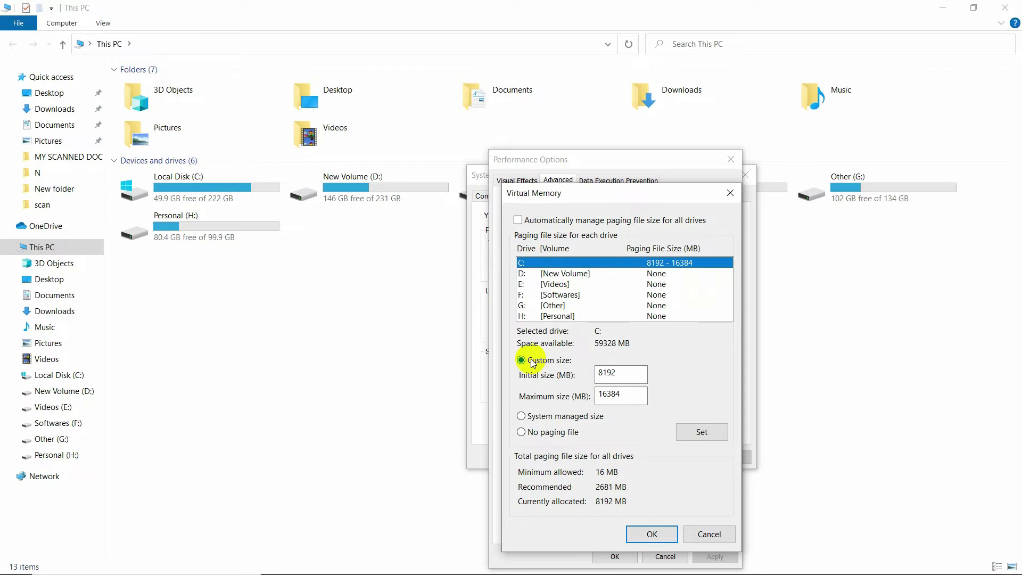
Review the custom initial and maximum paging file sizes for drive C.
{"action": "left_click_drag", "start_coordinate": [623, 374], "coordinate": [589, 377]}
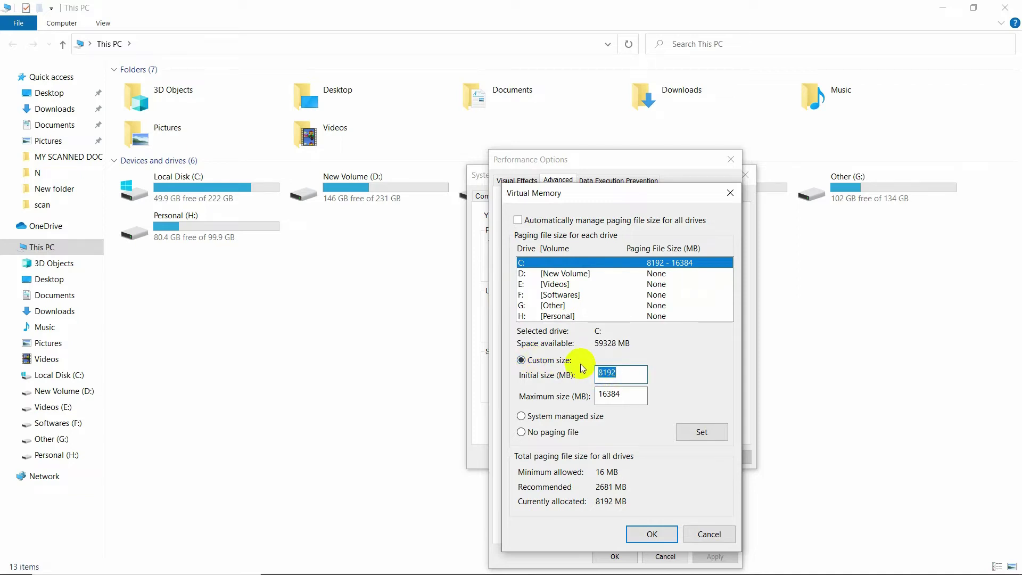
{"action": "left_click", "coordinate": [617, 373]}
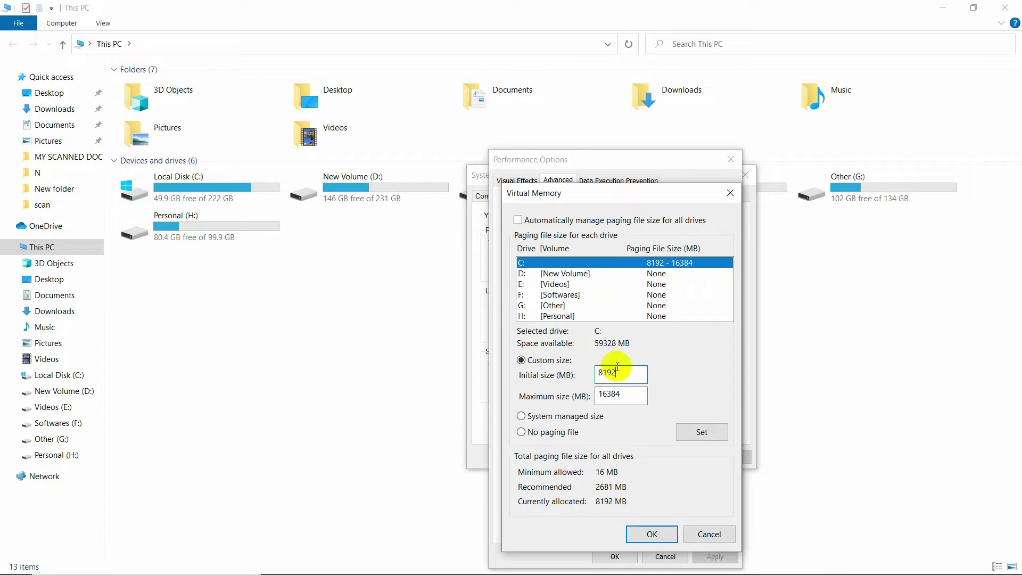
{"action": "left_click_drag", "start_coordinate": [617, 372], "coordinate": [586, 377]}
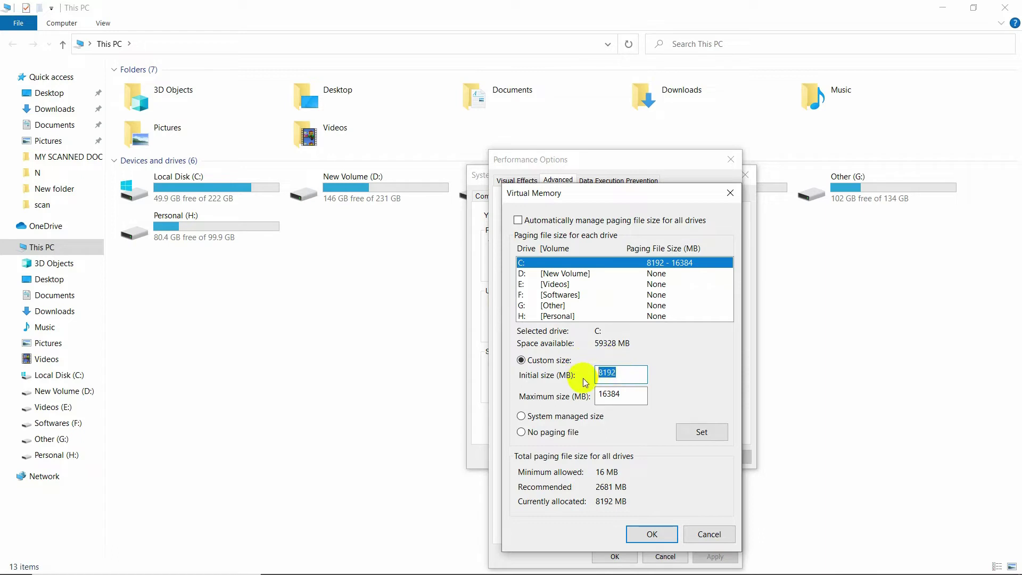
{"action": "left_click", "coordinate": [616, 375]}
{"action": "left_click", "coordinate": [621, 393]}
{"action": "left_click_drag", "start_coordinate": [622, 391], "coordinate": [578, 394]}
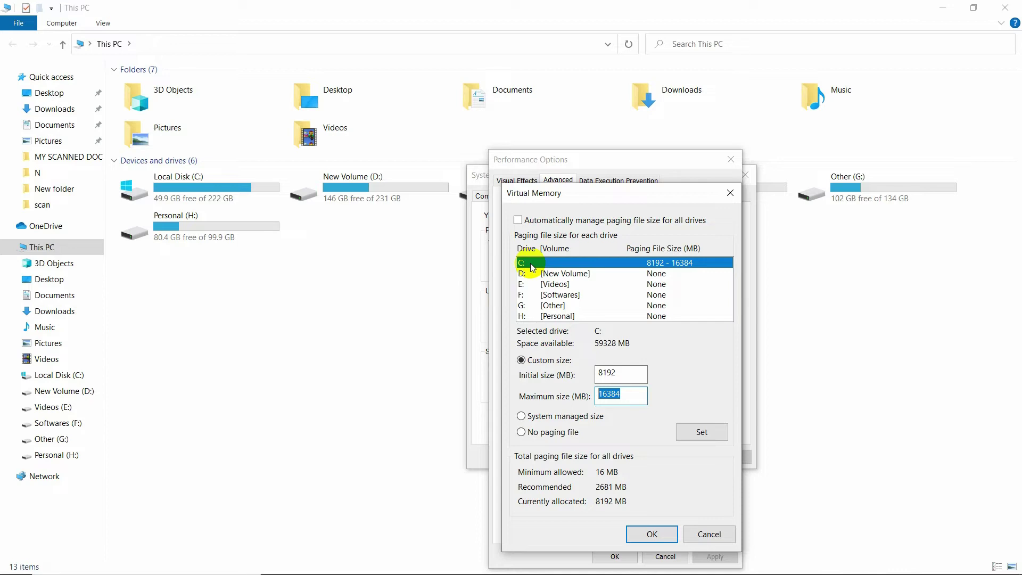
{"action": "left_click", "coordinate": [622, 395]}
{"action": "left_click_drag", "start_coordinate": [634, 394], "coordinate": [570, 397]}
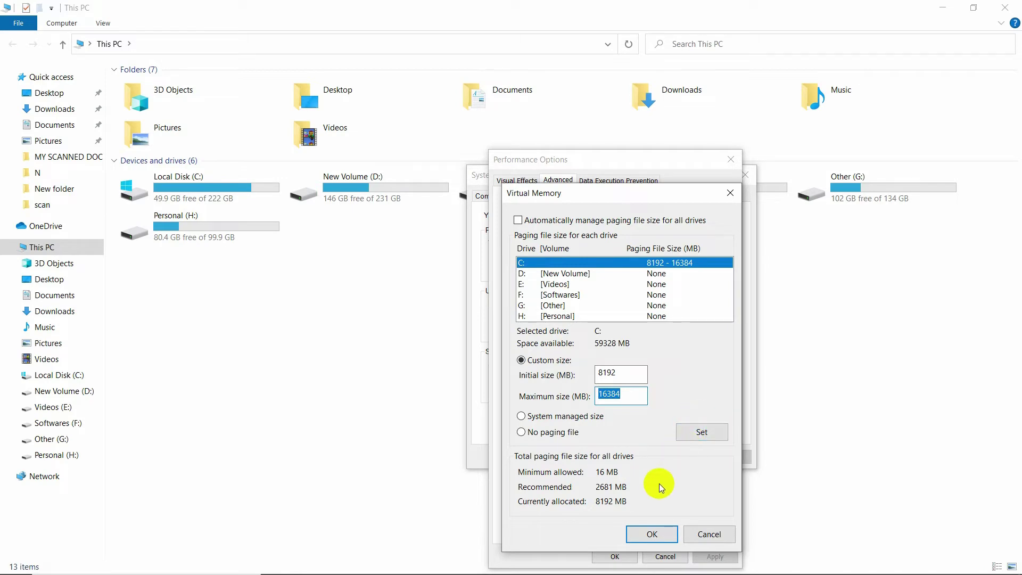
Accept the virtual memory and performance settings, and close System Properties and the This PC window.
{"action": "left_click", "coordinate": [654, 533]}
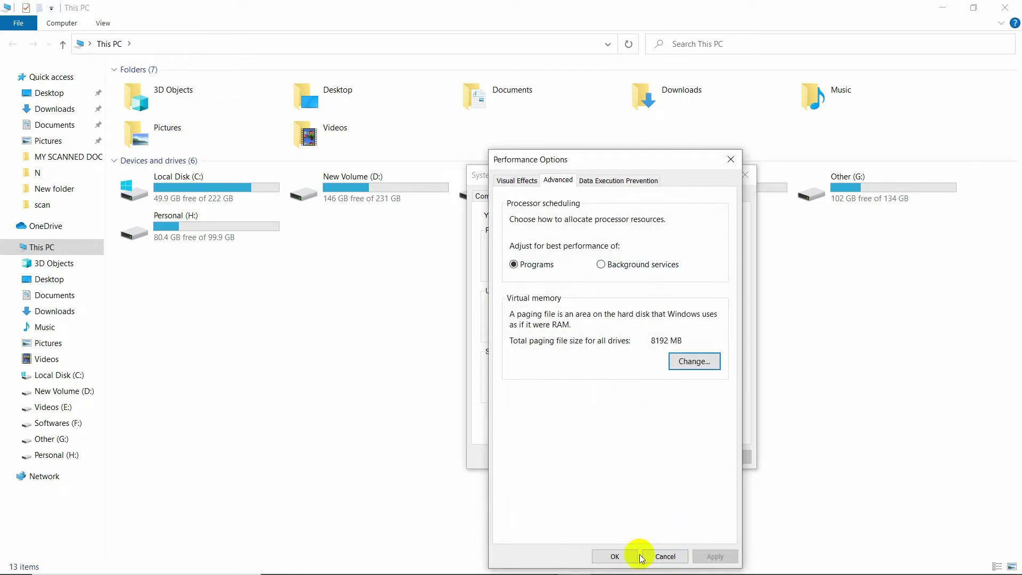
{"action": "left_click", "coordinate": [634, 556]}
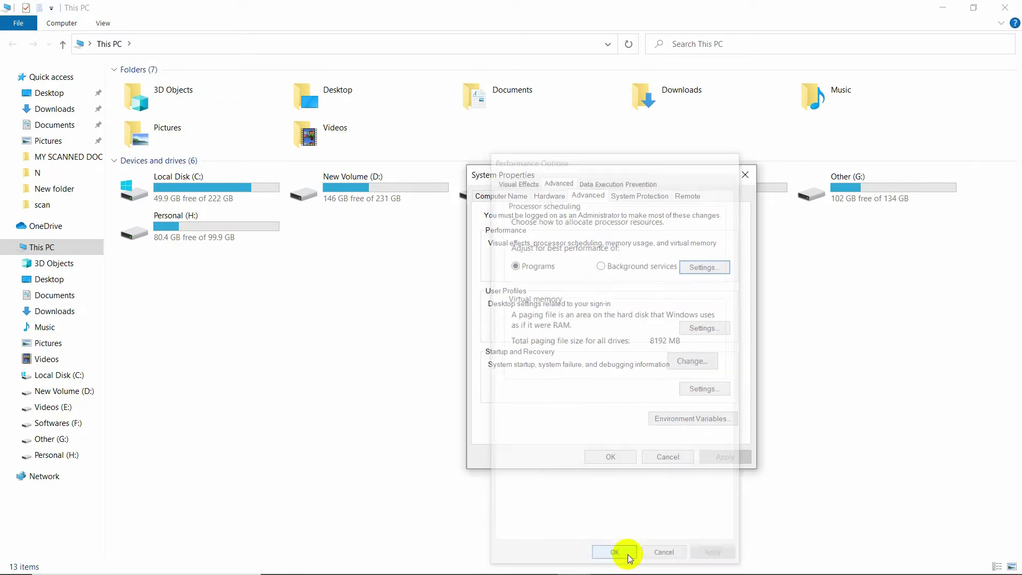
{"action": "left_click", "coordinate": [619, 459]}
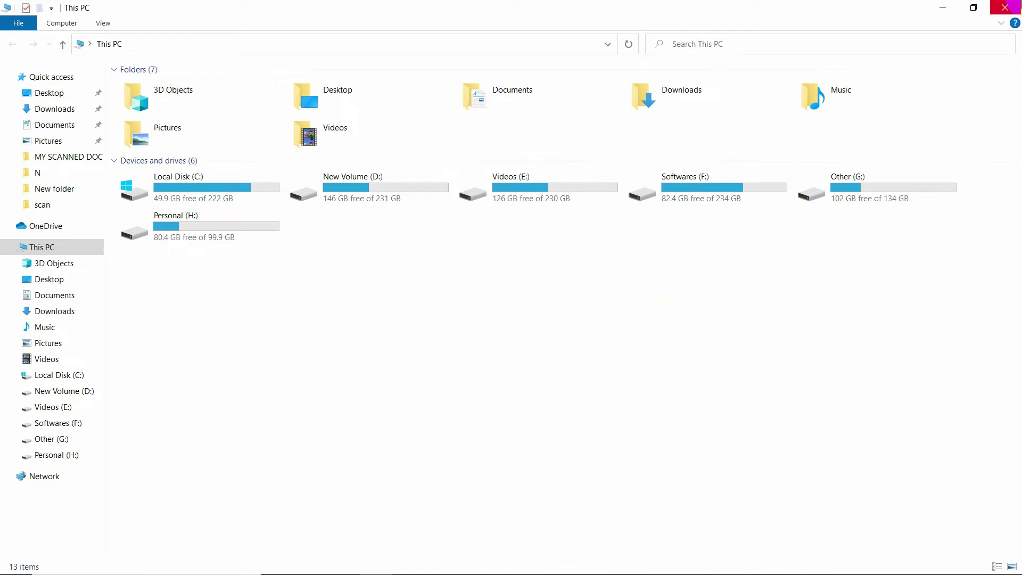
{"action": "left_click", "coordinate": [1005, 7]}
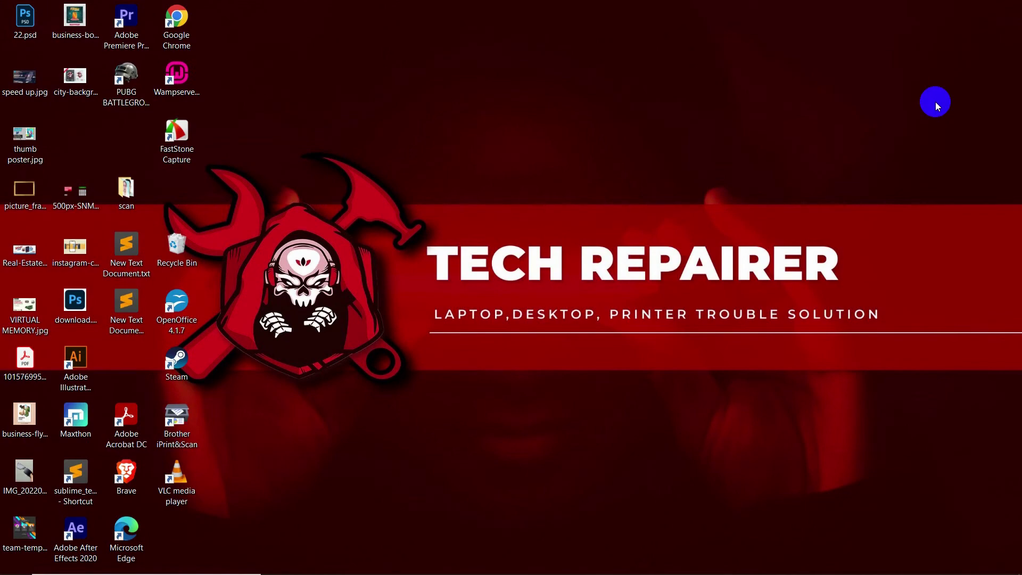
Reopen This PC and check the free space on the drives, including Personal (H:).
{"action": "left_click", "coordinate": [15, 567]}
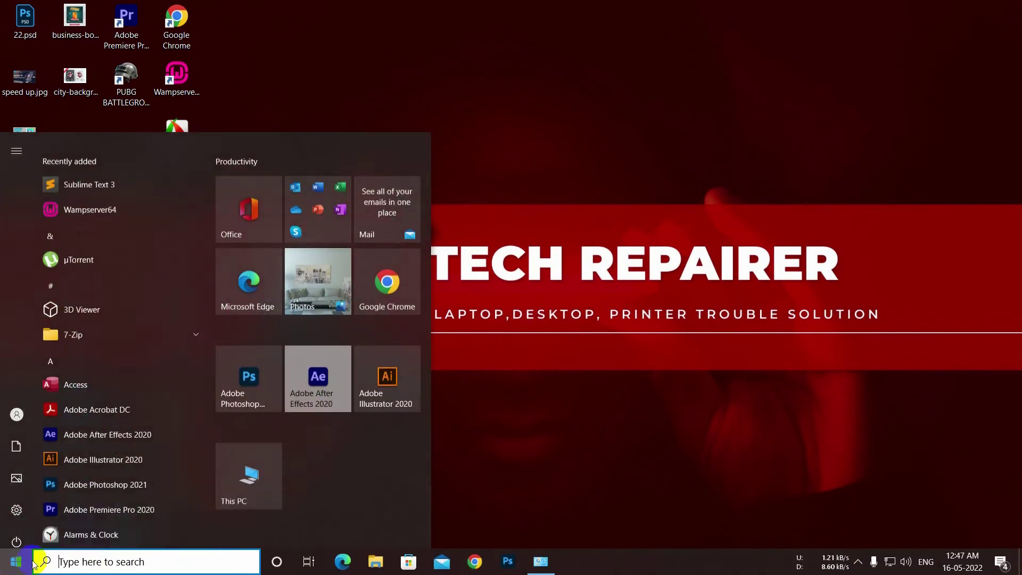
{"action": "left_click", "coordinate": [236, 463]}
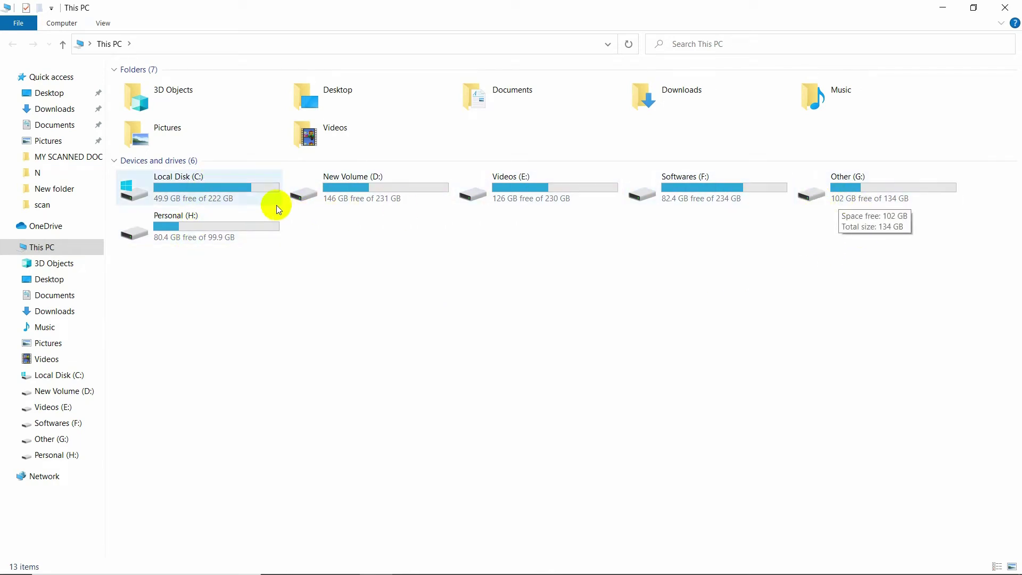
{"action": "mouse_move", "coordinate": [250, 231]}
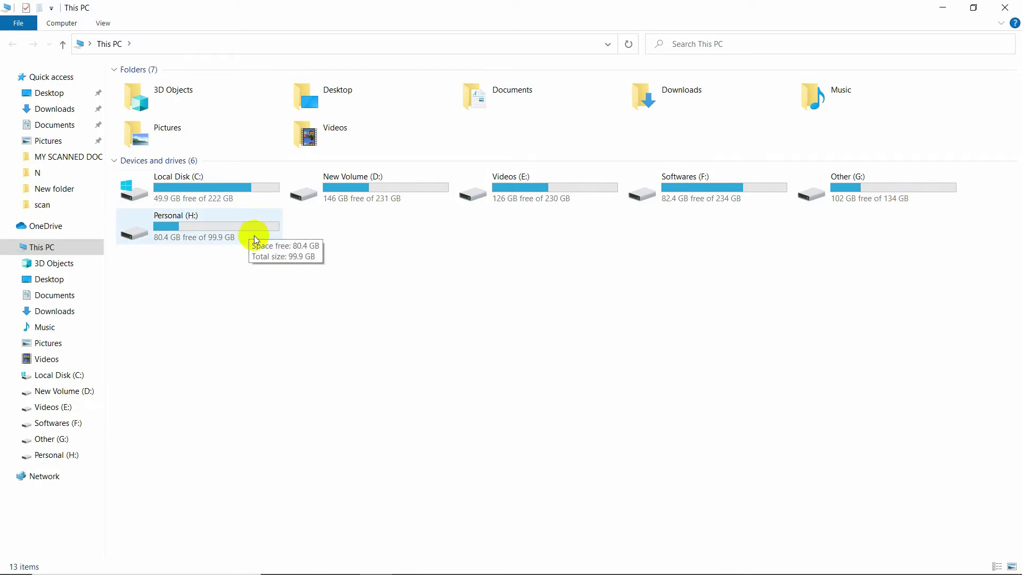
Open the properties of Local Disk (C:) and bring up its drive optimization and defragmentation tool.
{"action": "mouse_move", "coordinate": [181, 193]}
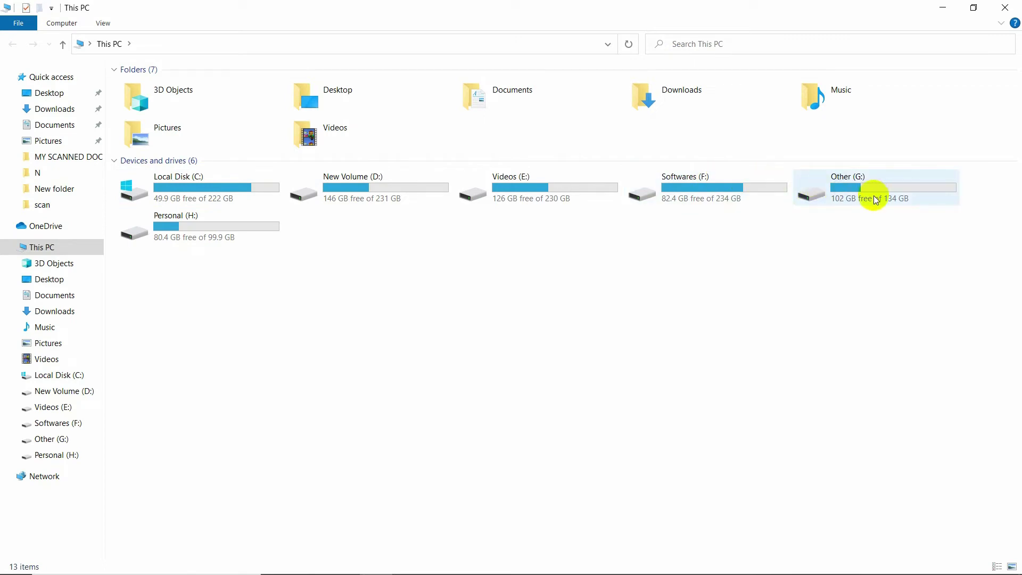
{"action": "mouse_move", "coordinate": [151, 237]}
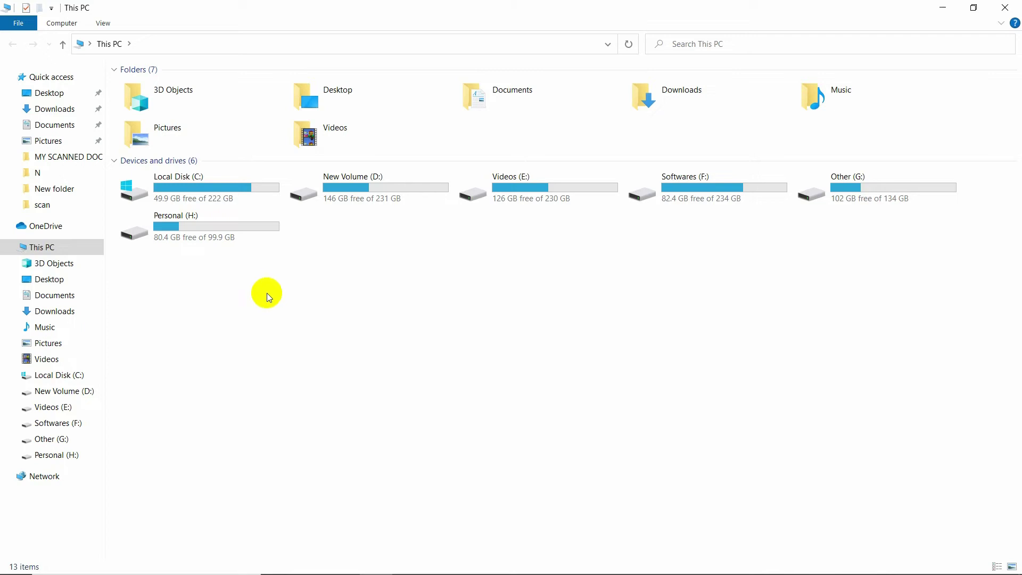
{"action": "right_click", "coordinate": [228, 192]}
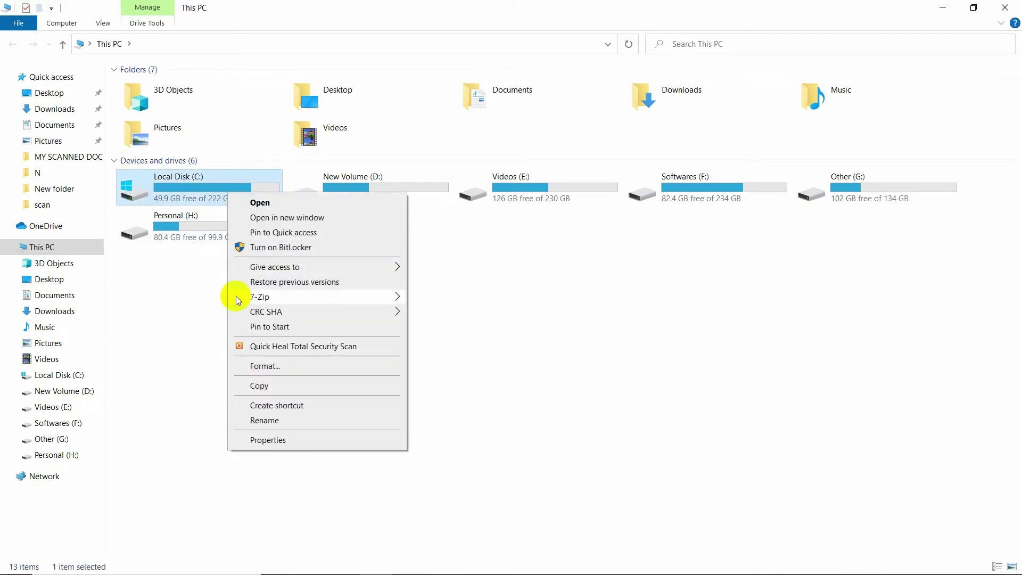
{"action": "left_click", "coordinate": [262, 441]}
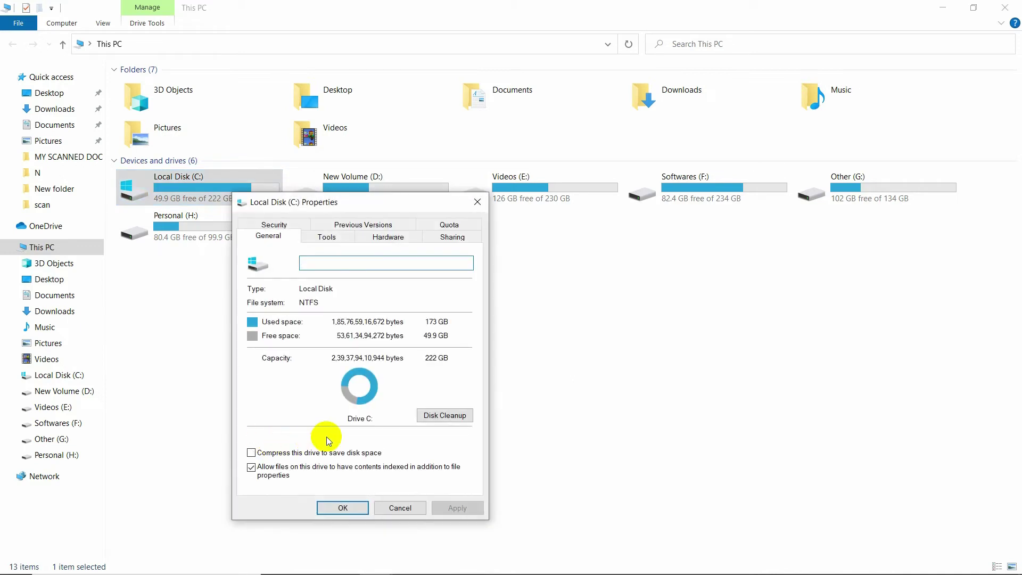
{"action": "left_click", "coordinate": [340, 236]}
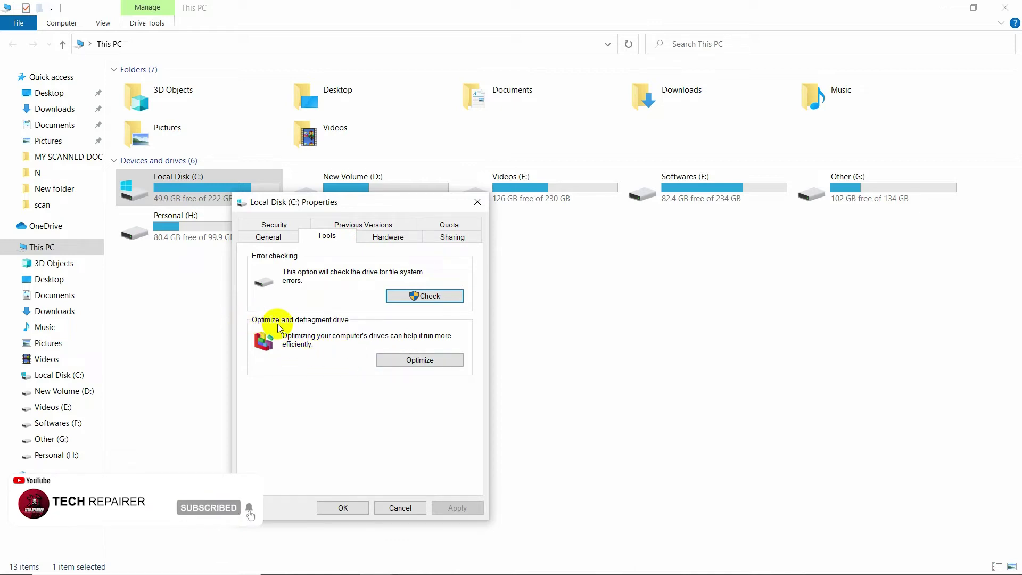
{"action": "left_click", "coordinate": [410, 366]}
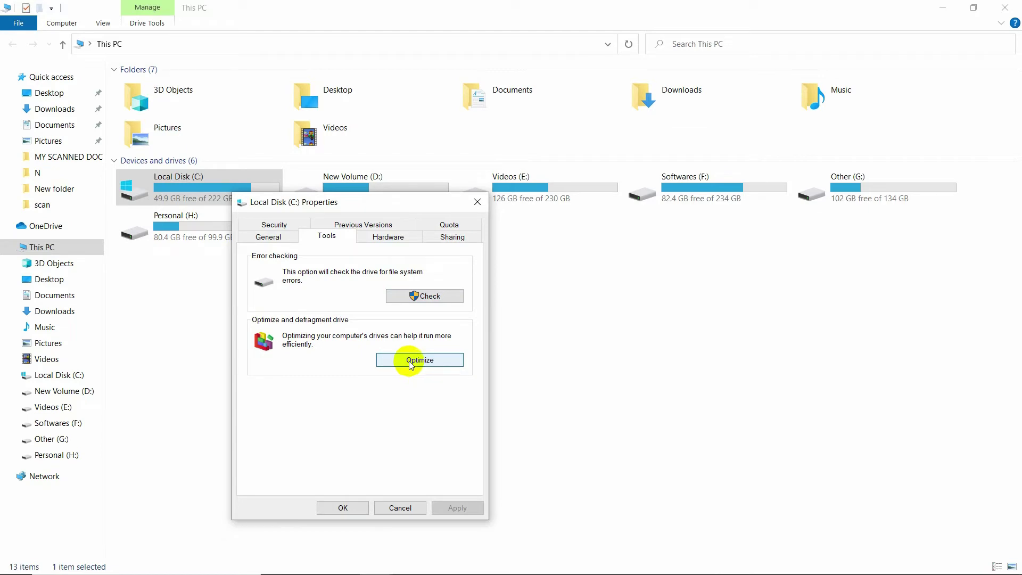
{"action": "left_click_drag", "start_coordinate": [500, 120], "coordinate": [522, 104]}
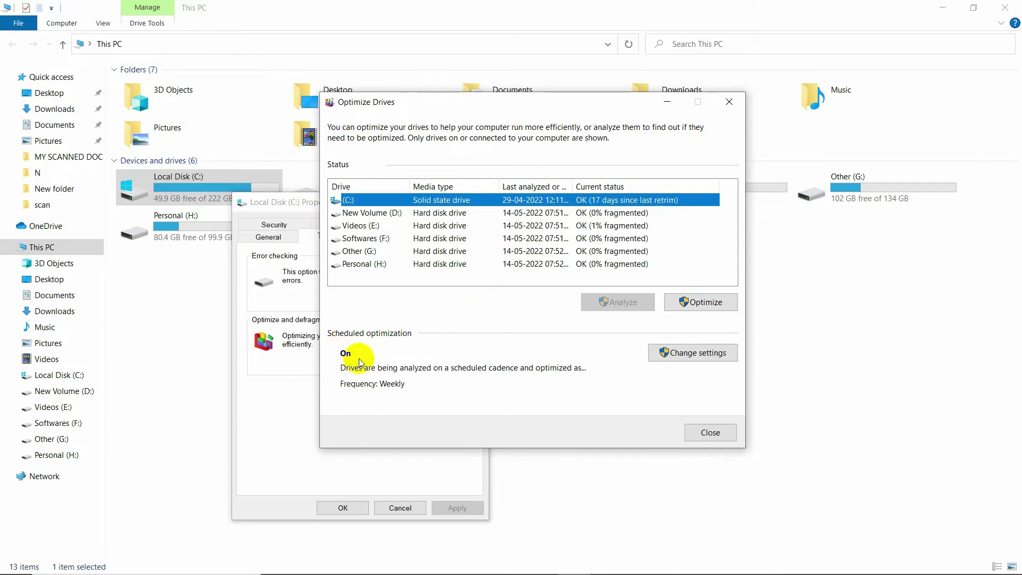
Review the scheduled optimization options with the frequency at Weekly, cancel the schedule changes, and close Optimize Drives.
{"action": "left_click", "coordinate": [706, 352]}
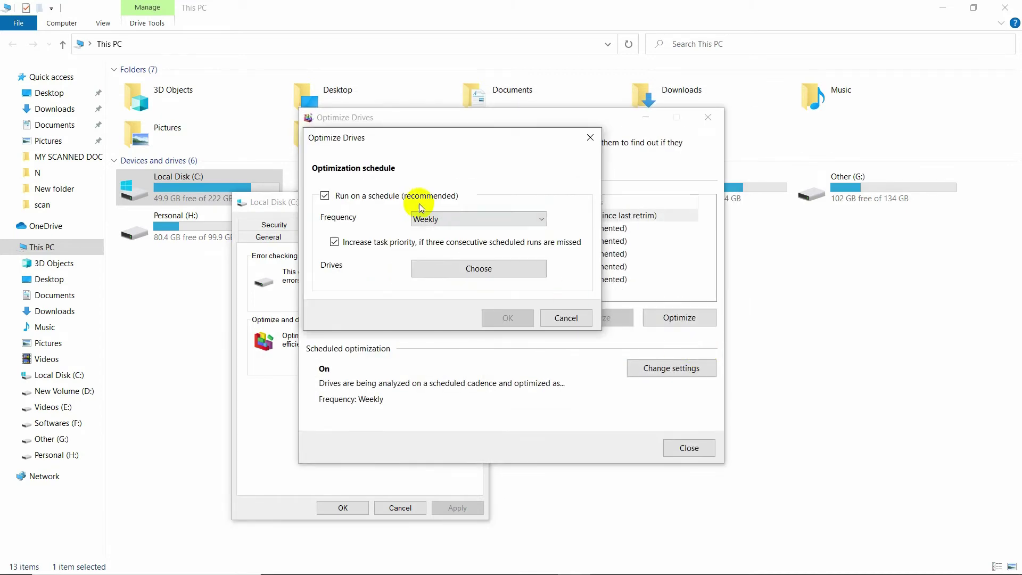
{"action": "left_click", "coordinate": [457, 219]}
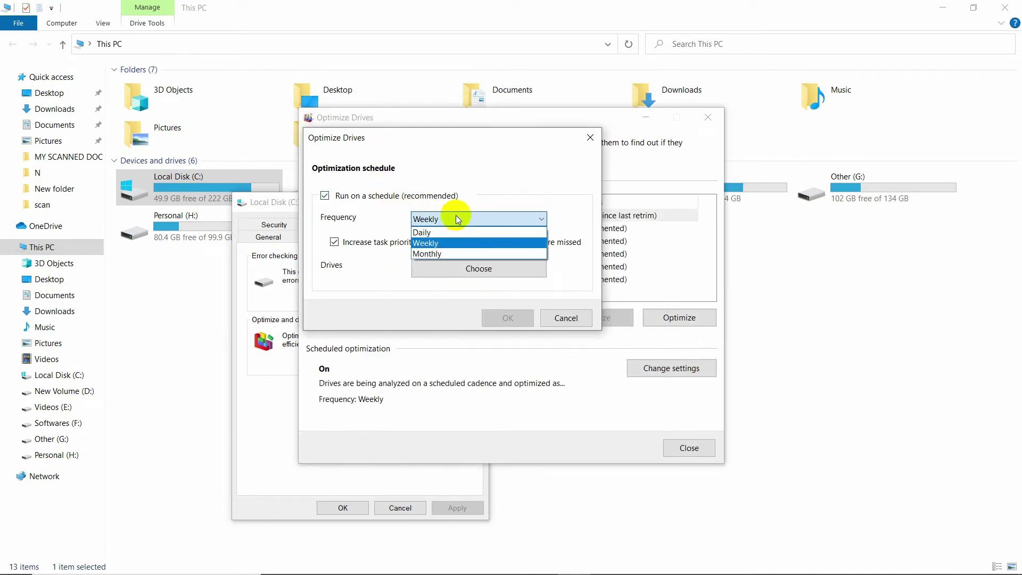
{"action": "left_click", "coordinate": [446, 246]}
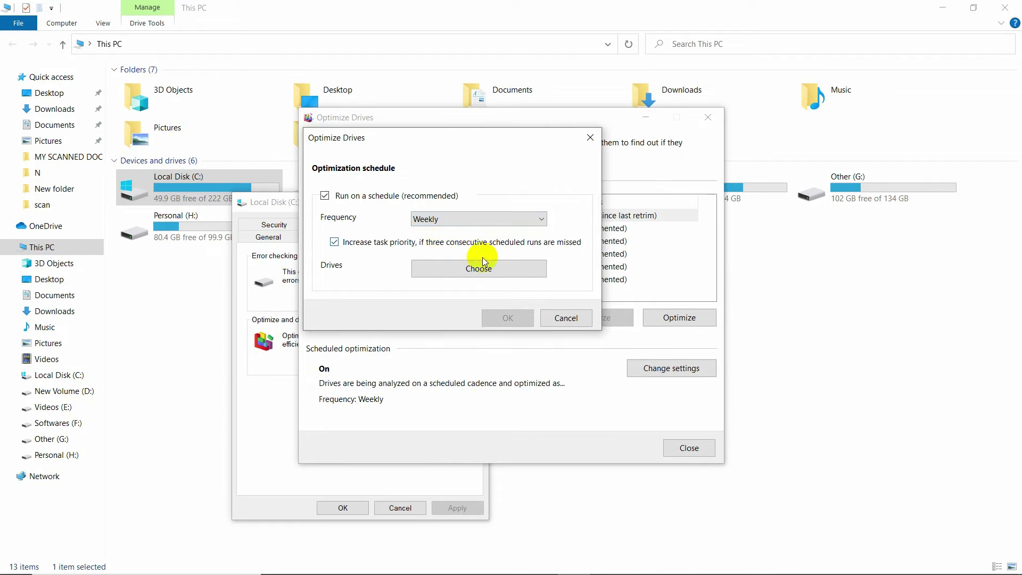
{"action": "left_click", "coordinate": [563, 317]}
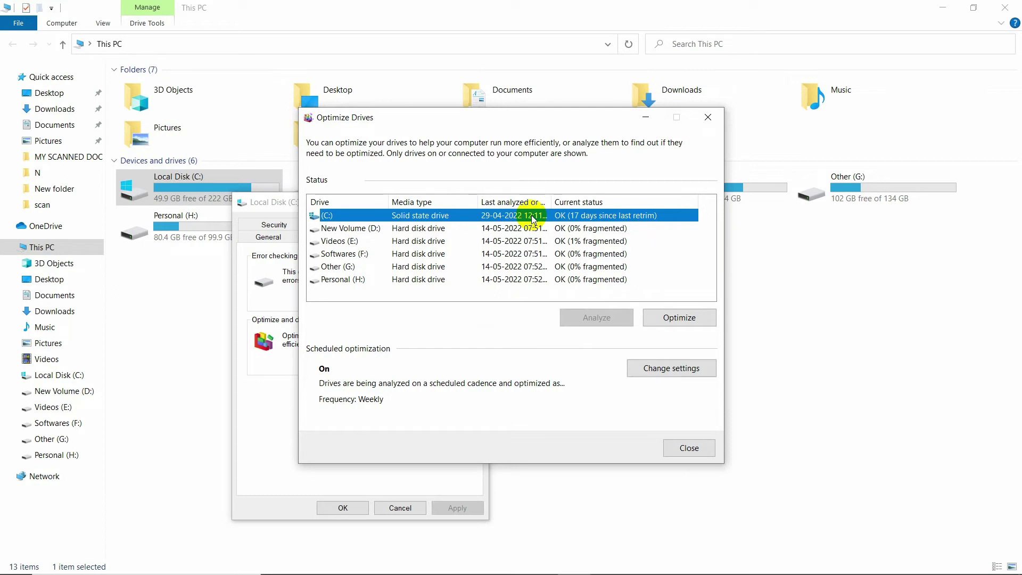
{"action": "left_click", "coordinate": [687, 446]}
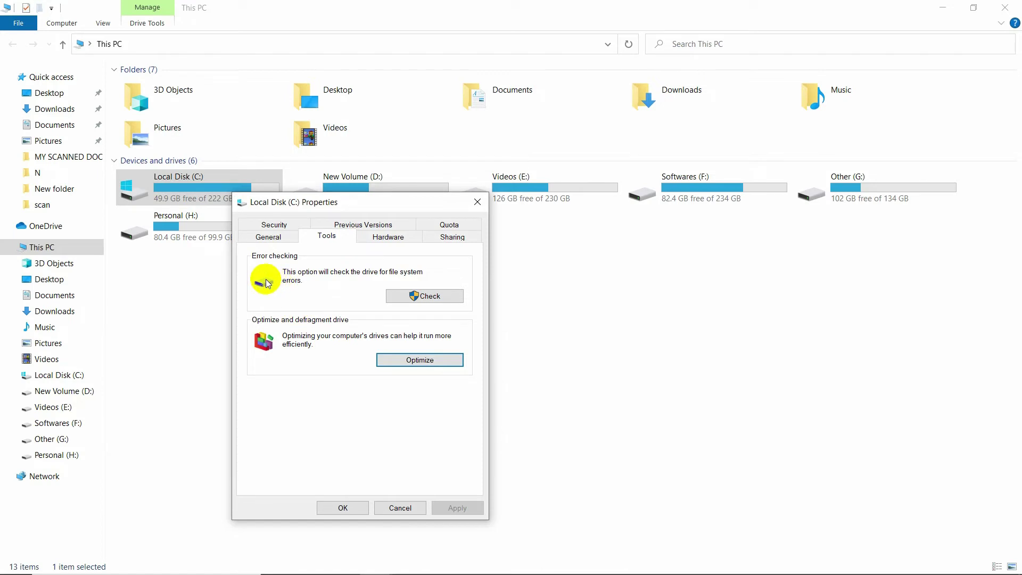
Check drive C for file system errors without scanning it, and close its properties and the This PC window.
{"action": "left_click", "coordinate": [422, 300]}
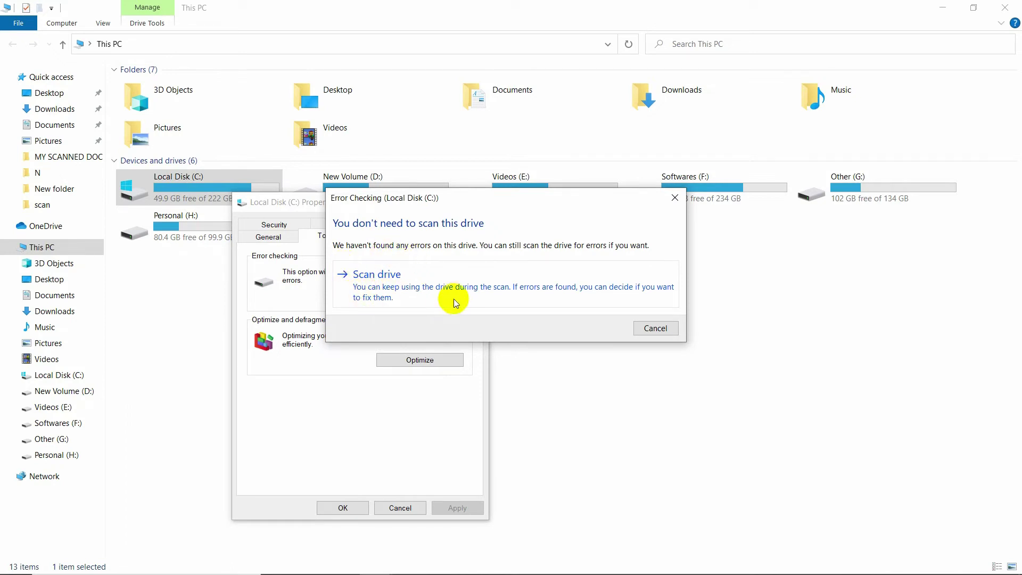
{"action": "left_click", "coordinate": [650, 328]}
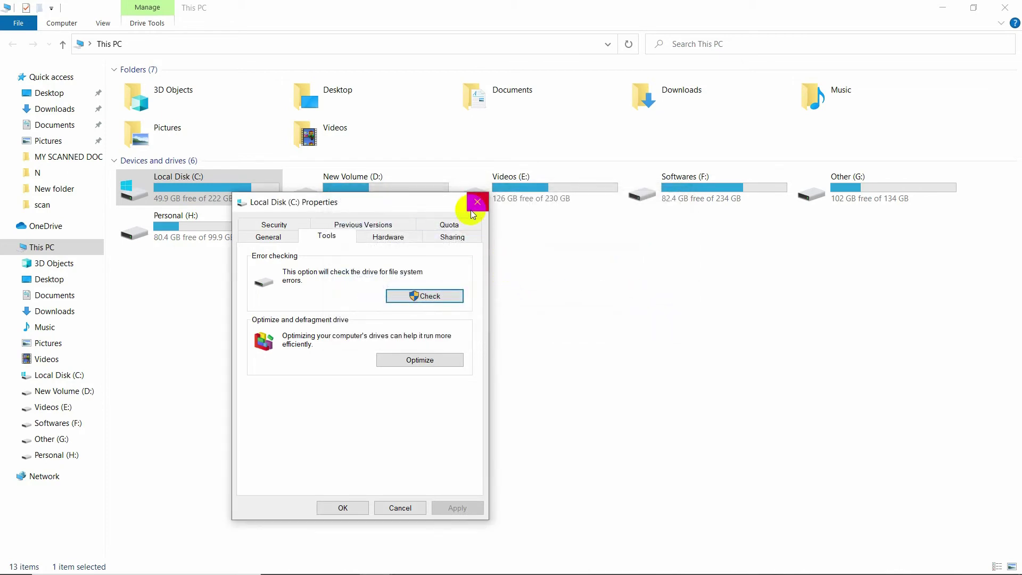
{"action": "left_click", "coordinate": [472, 207]}
{"action": "left_click", "coordinate": [1006, 8]}
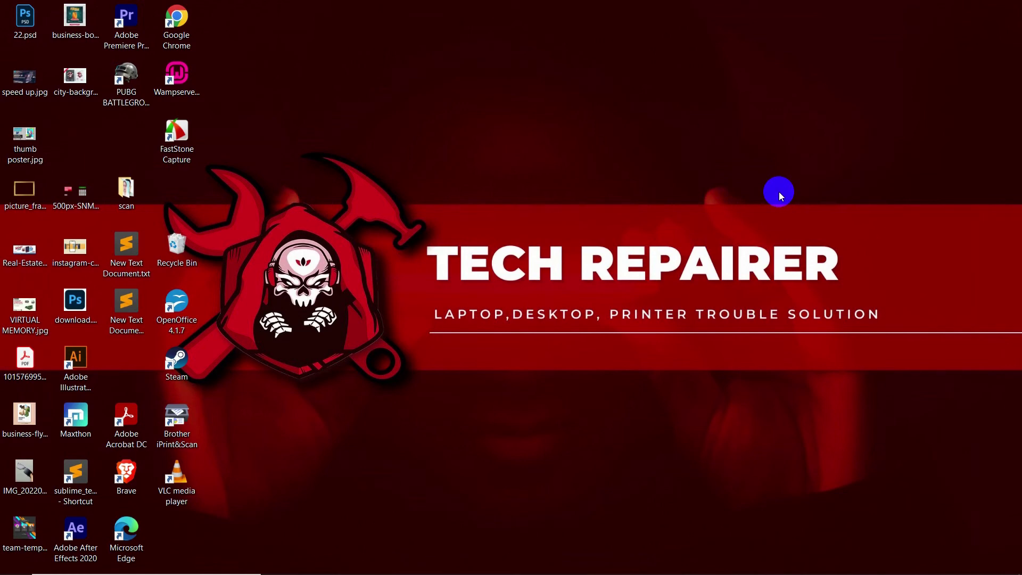
Try to run chkdsk in a Command Prompt opened without administrator rights, and close the window.
{"action": "key", "text": "super"}
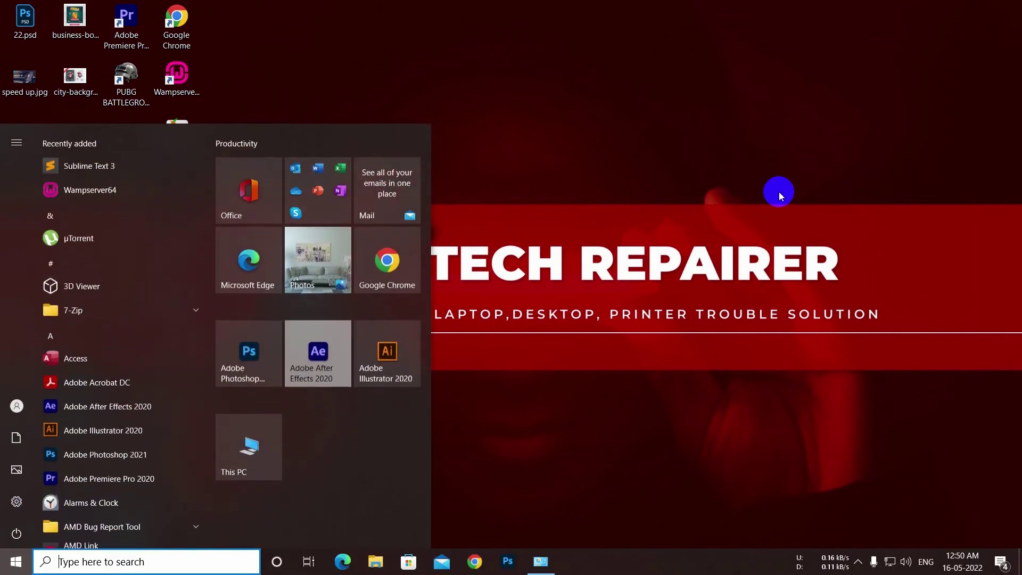
{"action": "type", "text": "cmd"}
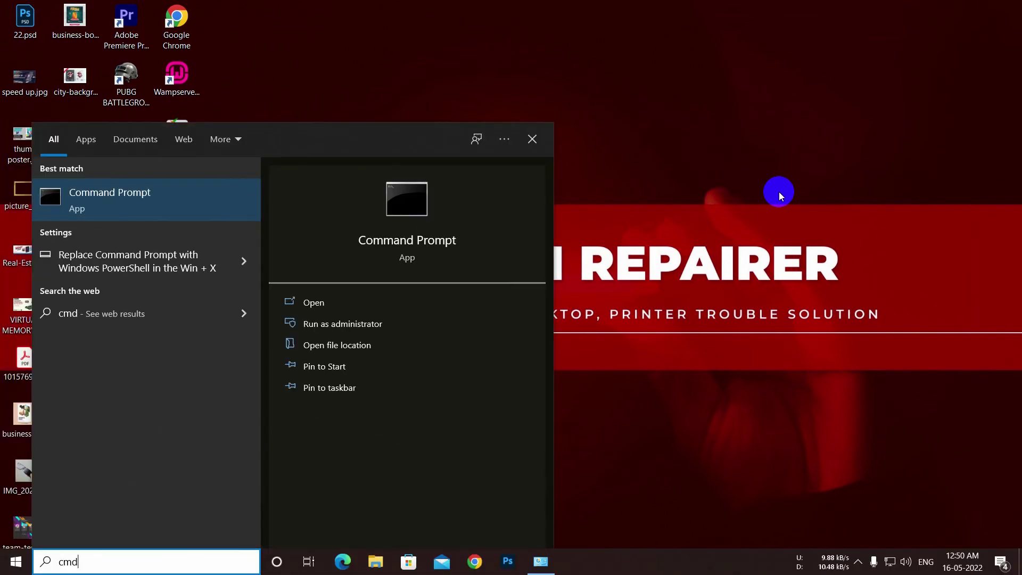
{"action": "key", "text": "Return"}
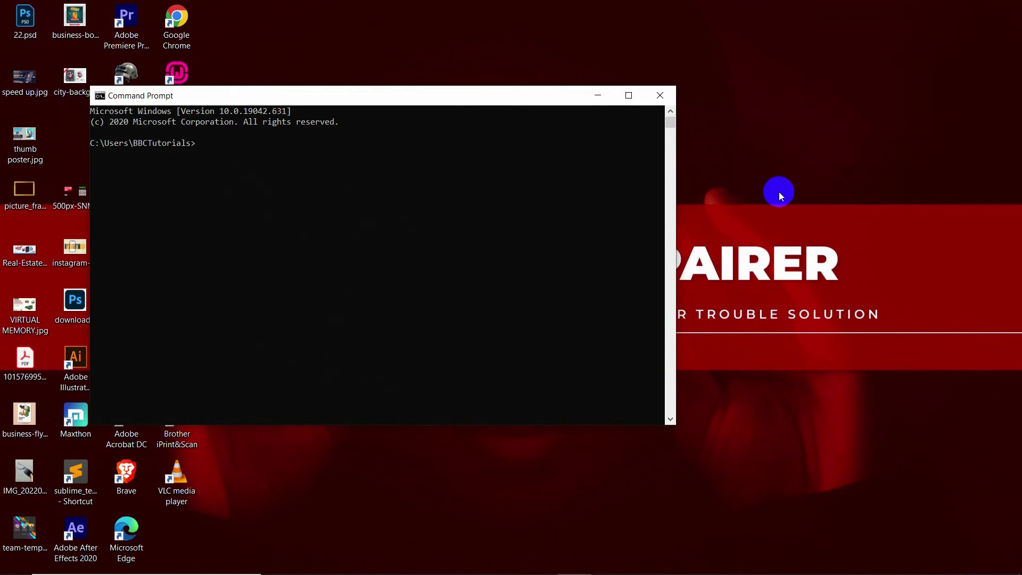
{"action": "type", "text": "chkdsk"}
{"action": "key", "text": "Return"}
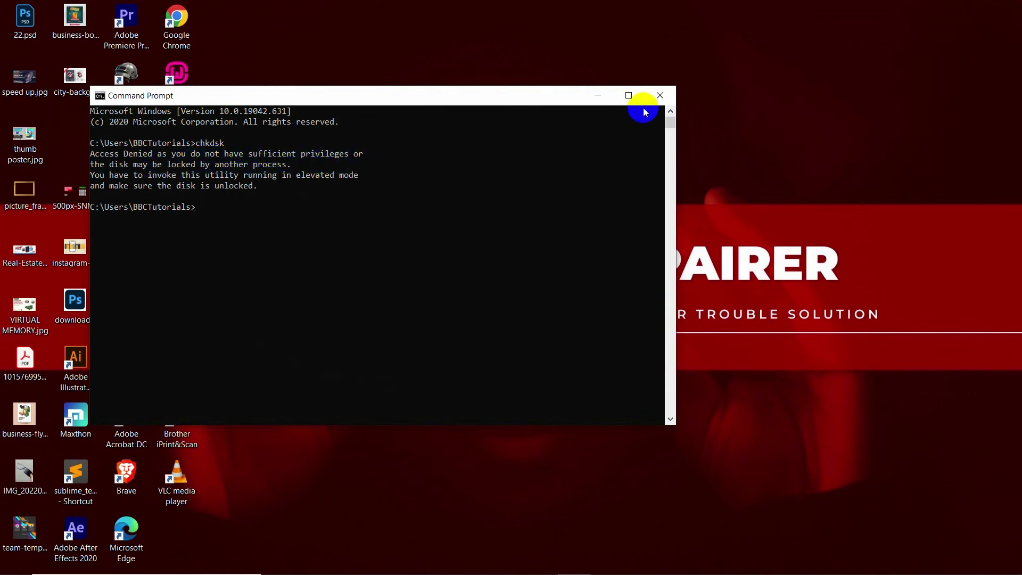
{"action": "left_click", "coordinate": [659, 97]}
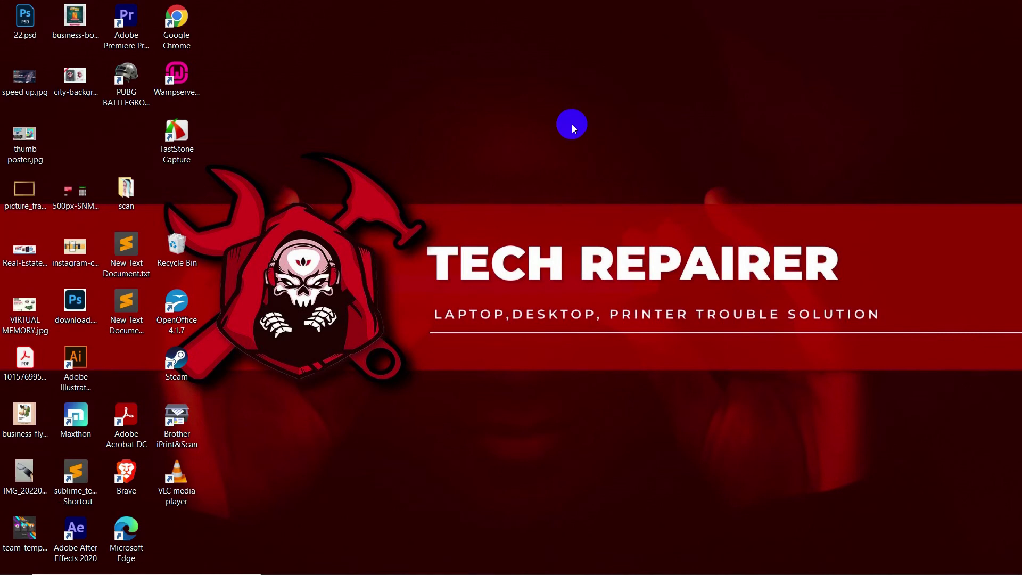
Search for cmd and open Command Prompt as administrator.
{"action": "left_click", "coordinate": [15, 562]}
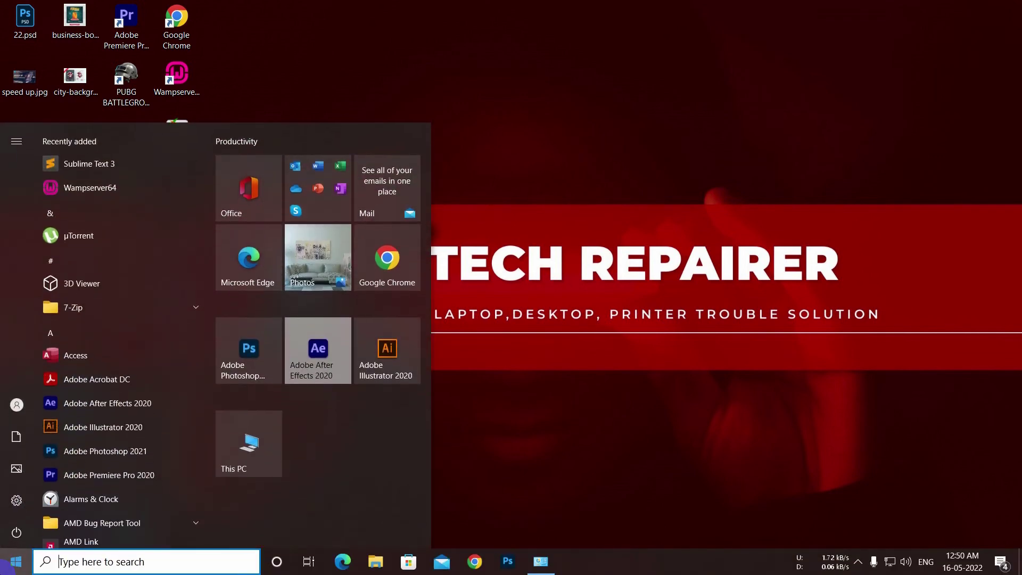
{"action": "type", "text": "cmd"}
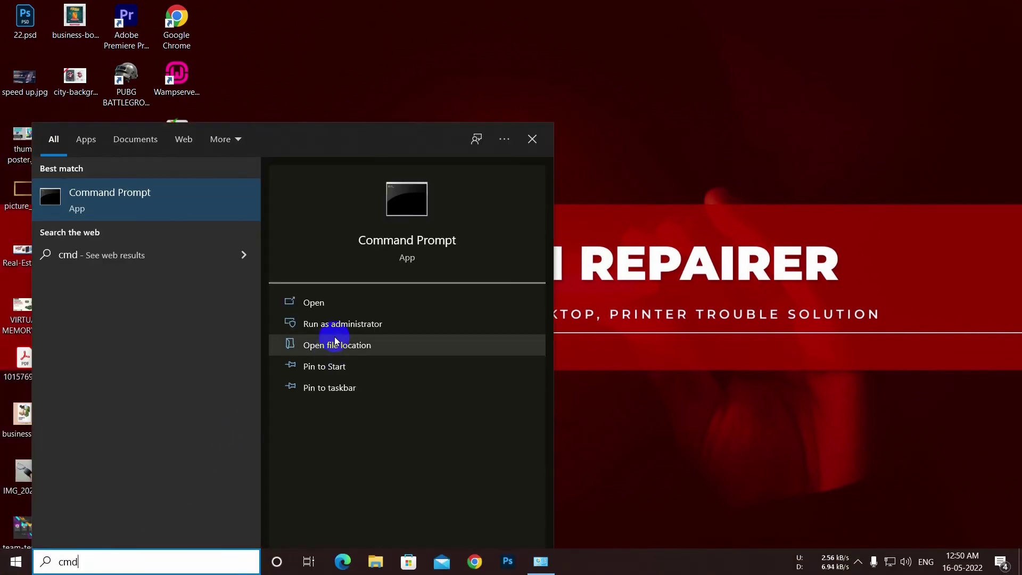
{"action": "left_click", "coordinate": [341, 328]}
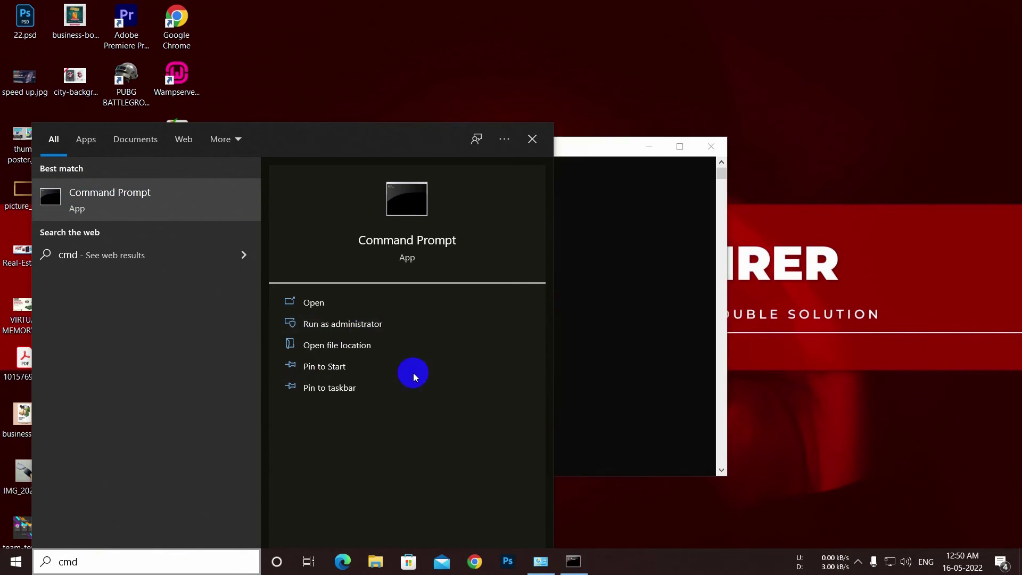
{"action": "left_click", "coordinate": [584, 204]}
{"action": "left_click", "coordinate": [263, 203]}
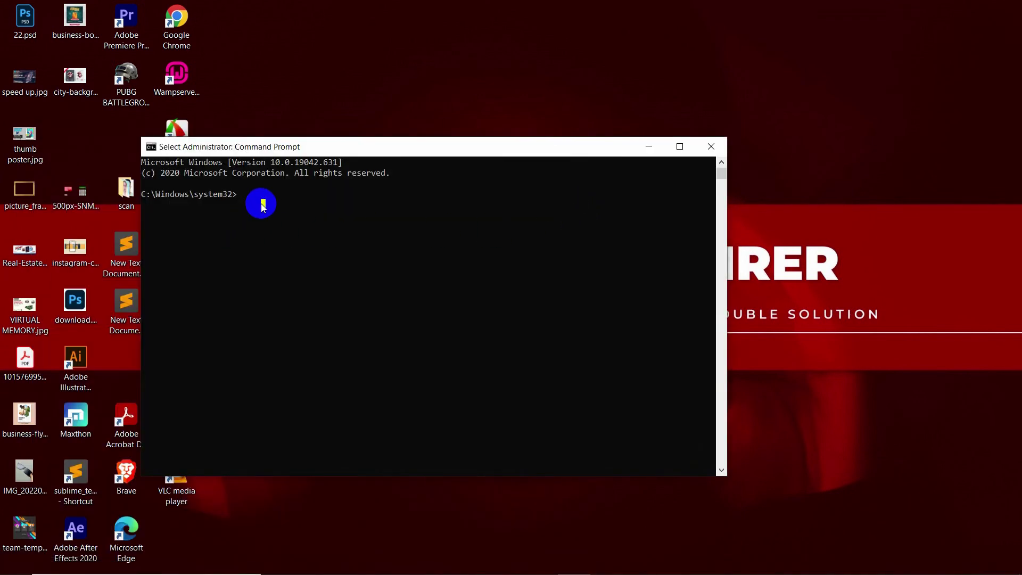
Run chkdsk in the elevated Command Prompt to check the system drive, and close the window.
{"action": "type", "text": "d"}
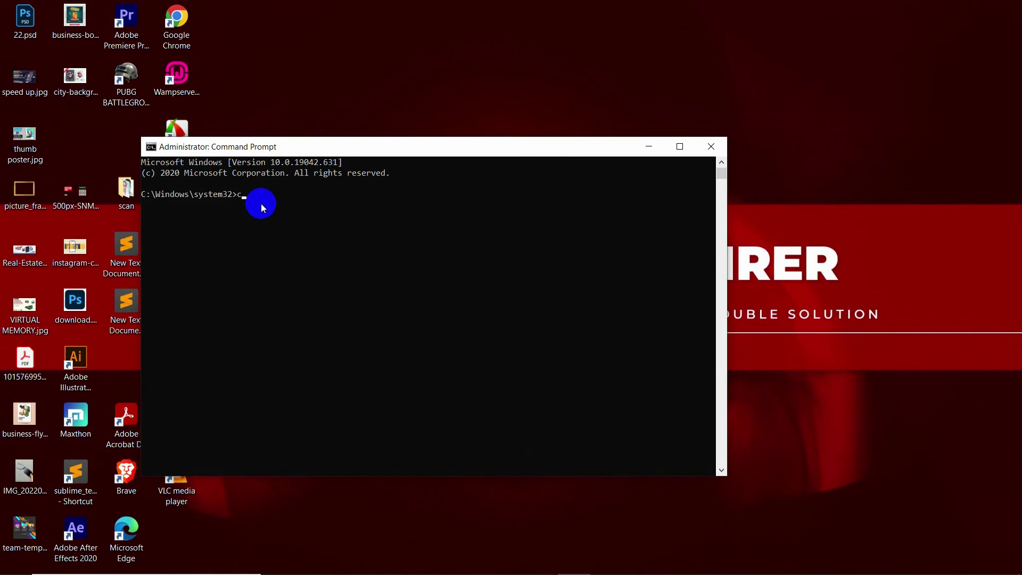
{"action": "type", "text": "hksdk"}
{"action": "key", "text": "Return"}
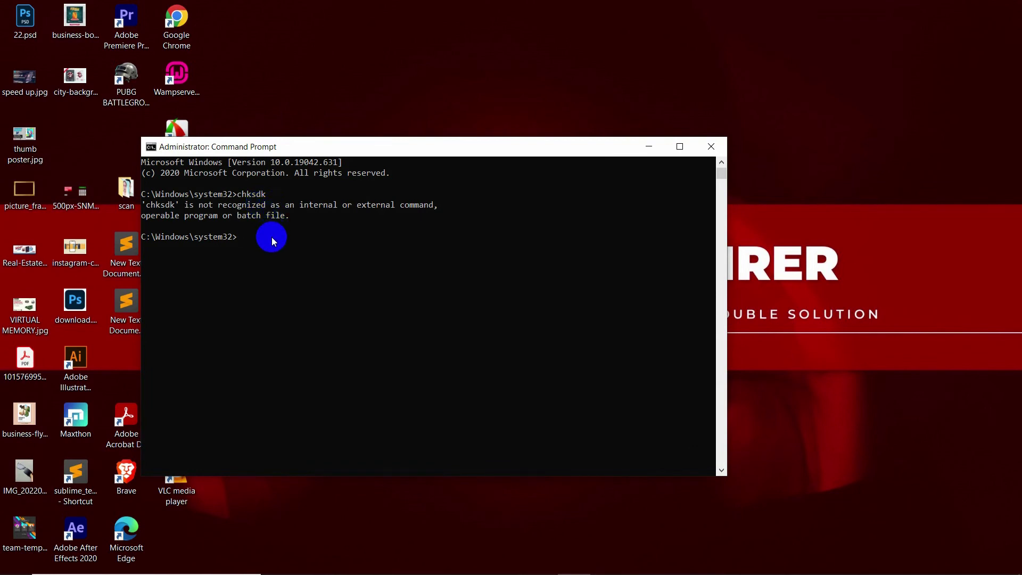
{"action": "type", "text": "chkdsk"}
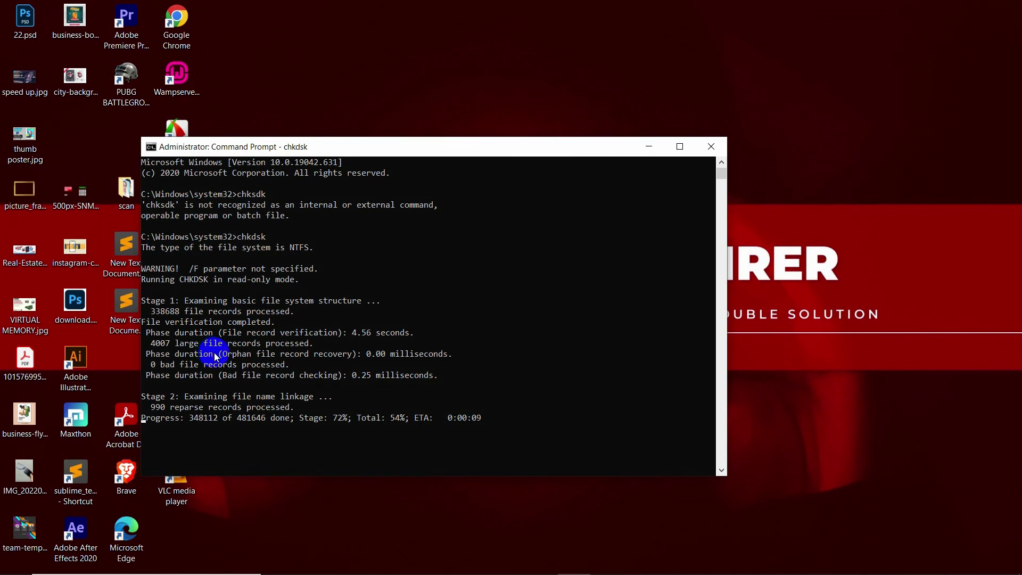
{"action": "left_click", "coordinate": [711, 147]}
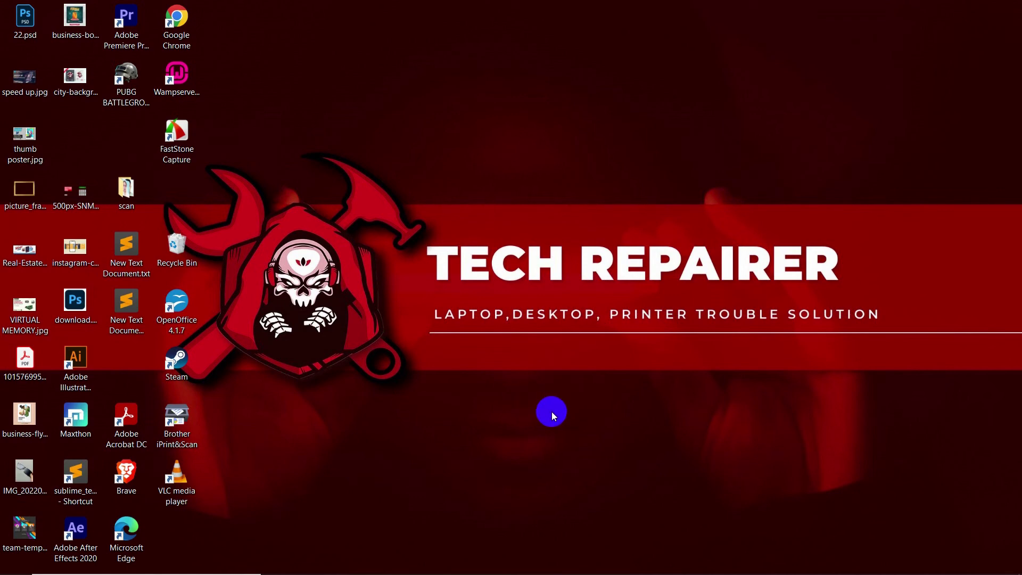
Search for %temp% and open the temporary files folder.
{"action": "mouse_move", "coordinate": [8, 567]}
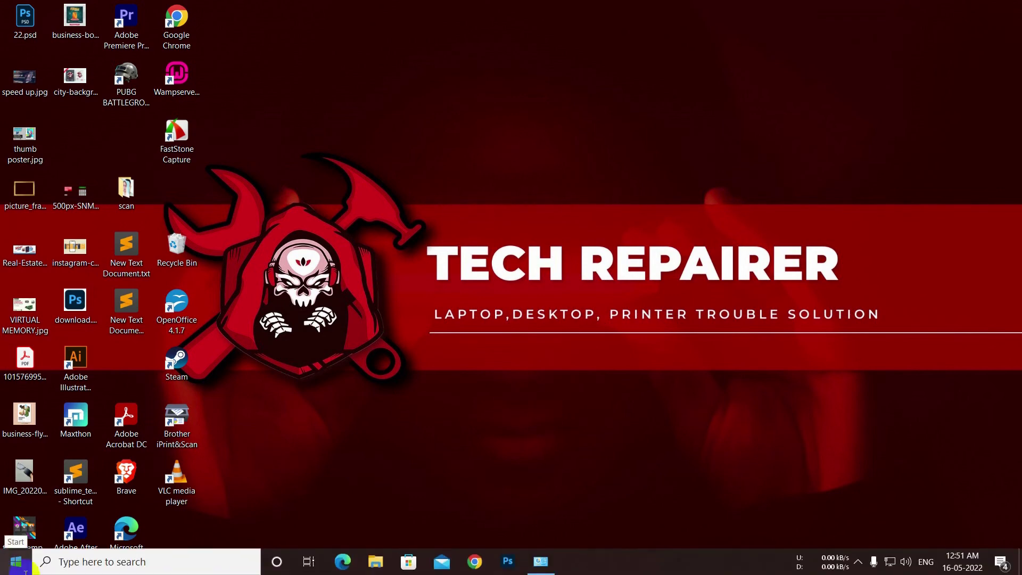
{"action": "left_click", "coordinate": [96, 566]}
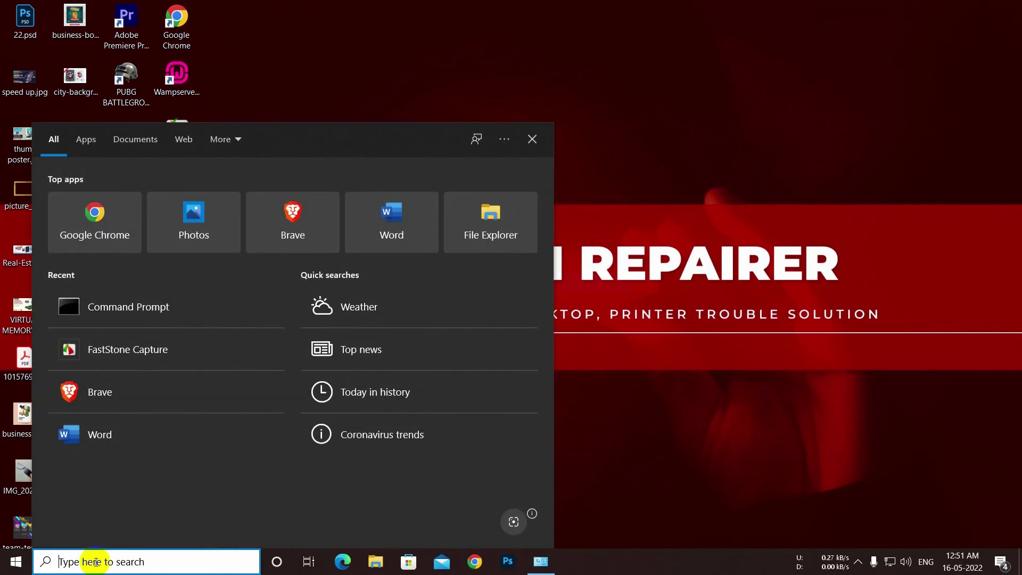
{"action": "type", "text": "%tem"}
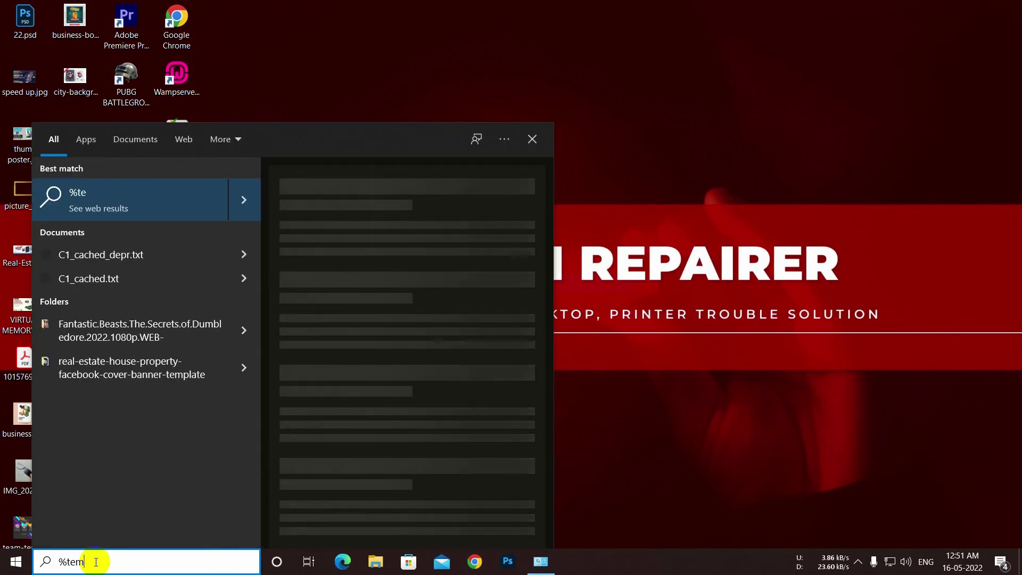
{"action": "type", "text": "p%"}
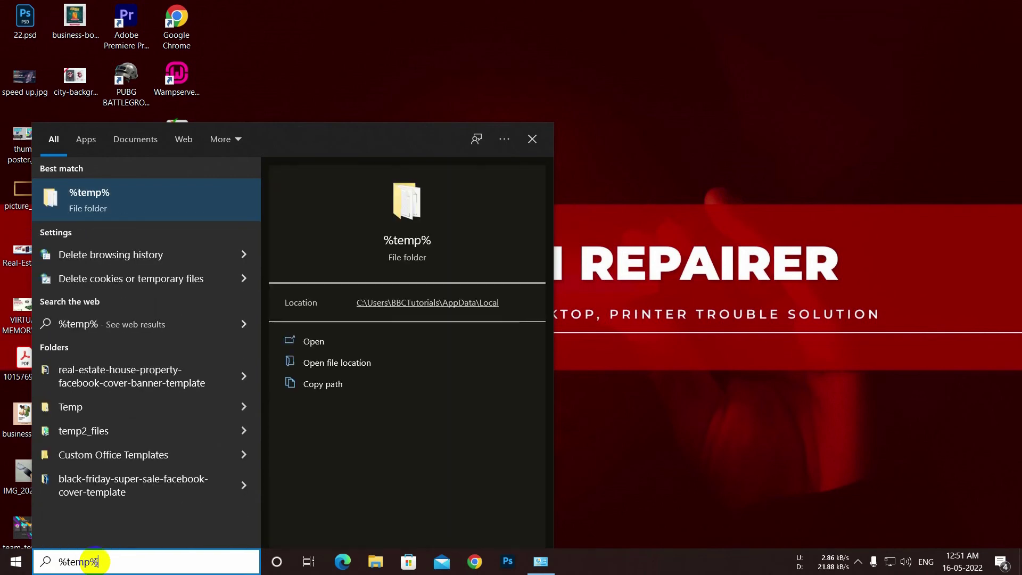
{"action": "left_click", "coordinate": [70, 200]}
Delete all items in the Temp folder, granting administrator permission for all current items.
{"action": "scroll", "coordinate": [556, 263], "scroll_direction": "down", "scroll_amount": 15}
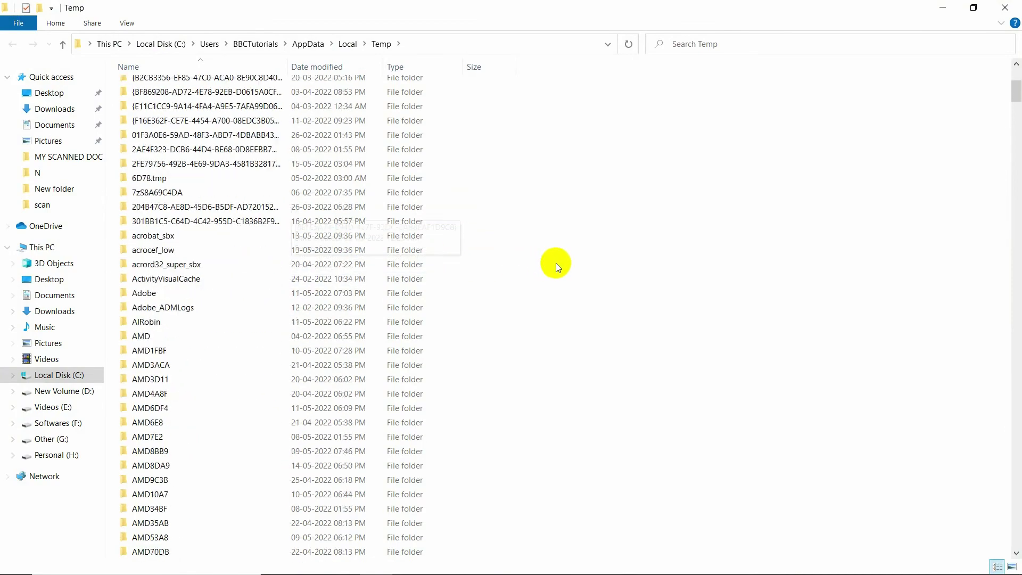
{"action": "left_click_drag", "start_coordinate": [1016, 110], "coordinate": [1009, 482]}
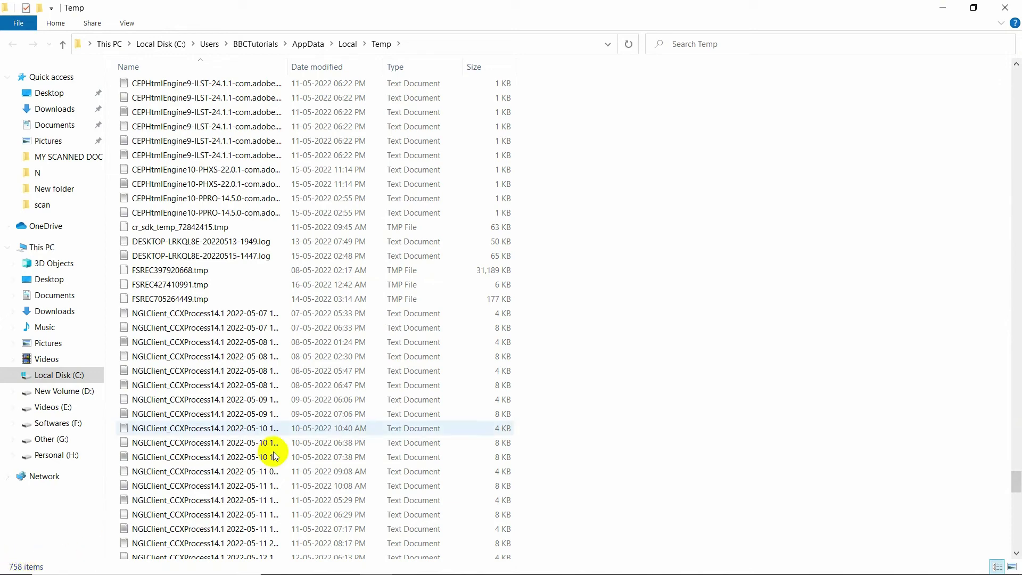
{"action": "key", "text": "ctrl+a"}
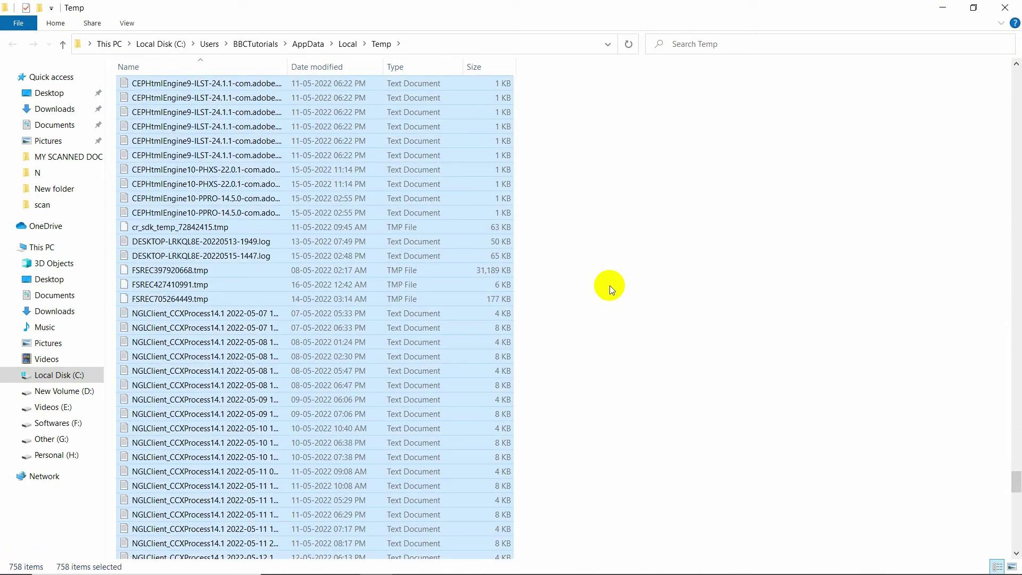
{"action": "key", "text": "Delete"}
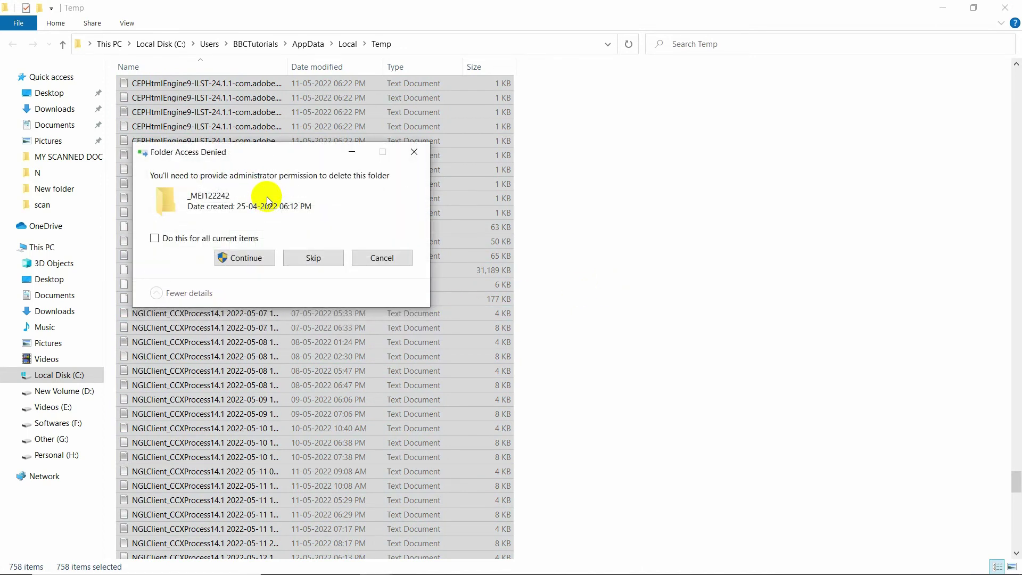
{"action": "left_click", "coordinate": [187, 244]}
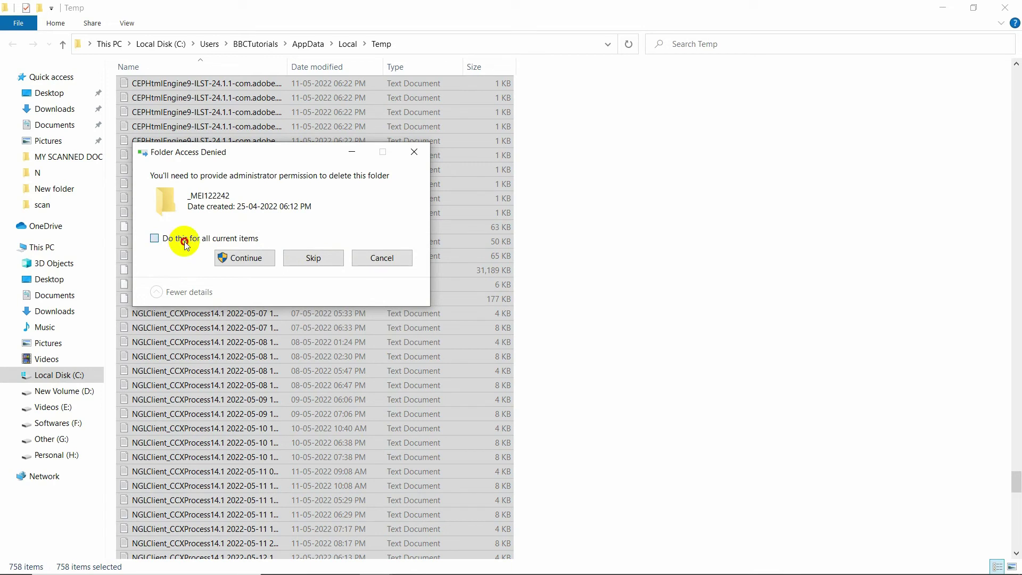
{"action": "left_click", "coordinate": [234, 258]}
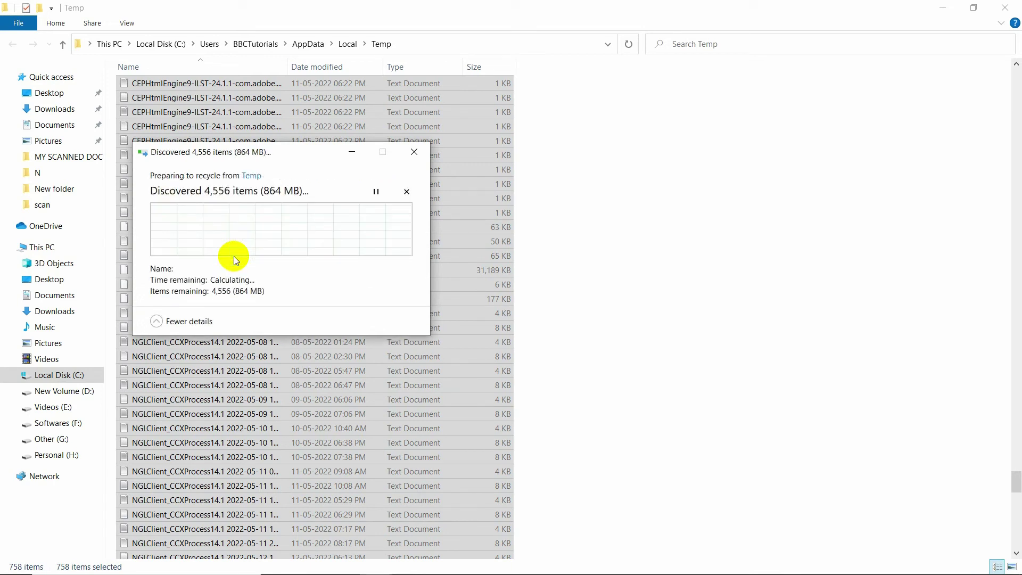